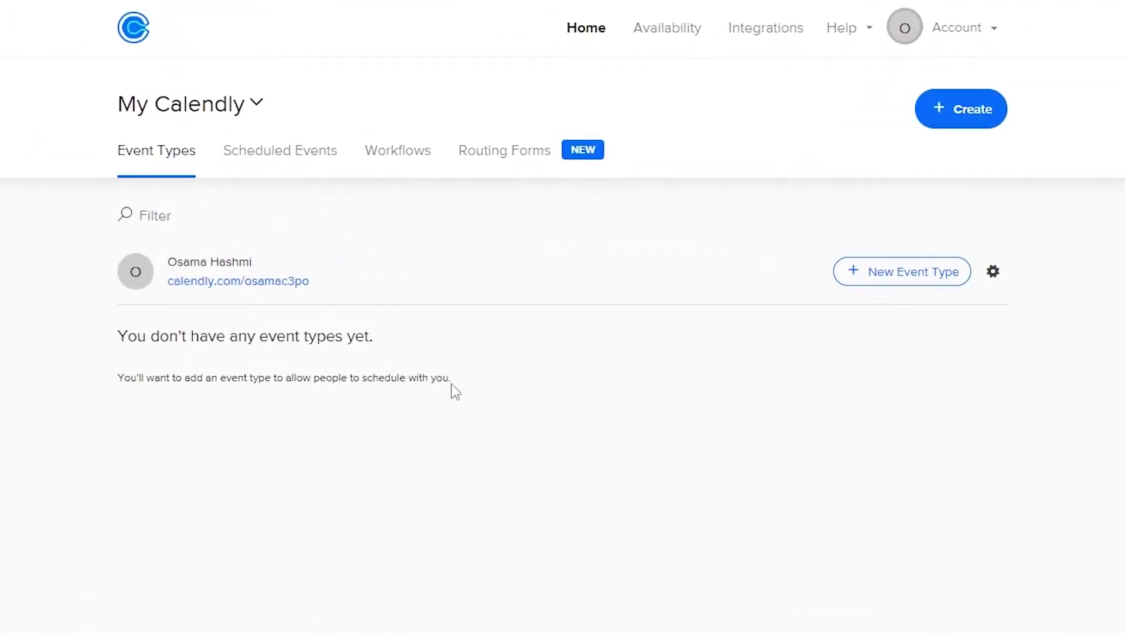
Step: Start a new event type and highlight the One-on-One and Group event kinds
{"action": "left_click", "coordinate": [889, 291]}
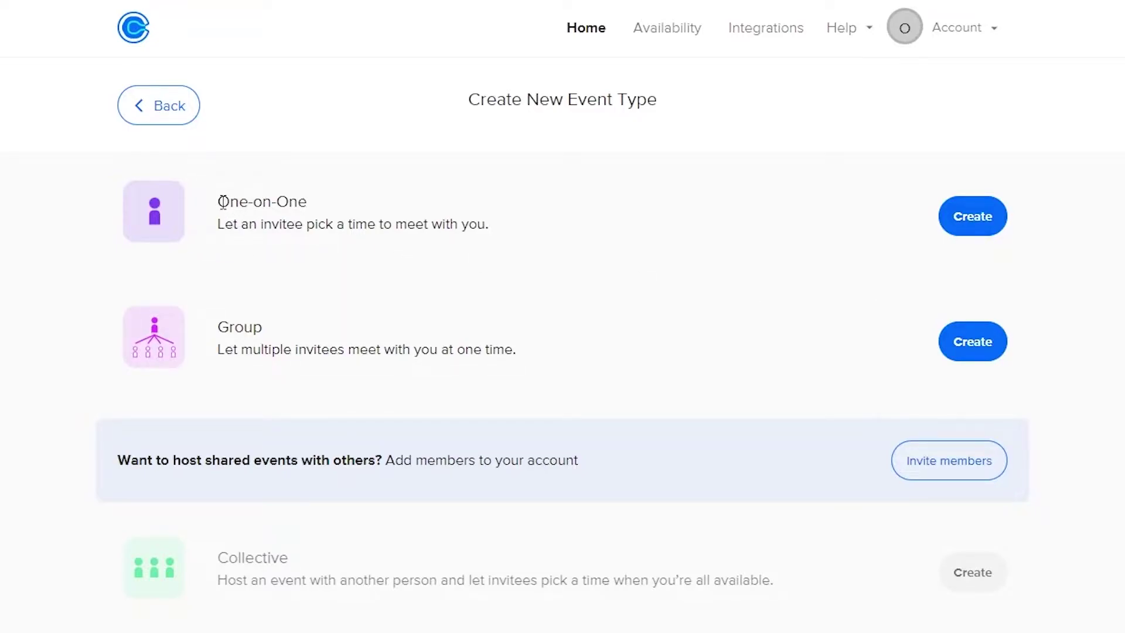
{"action": "left_click_drag", "start_coordinate": [223, 202], "coordinate": [311, 202]}
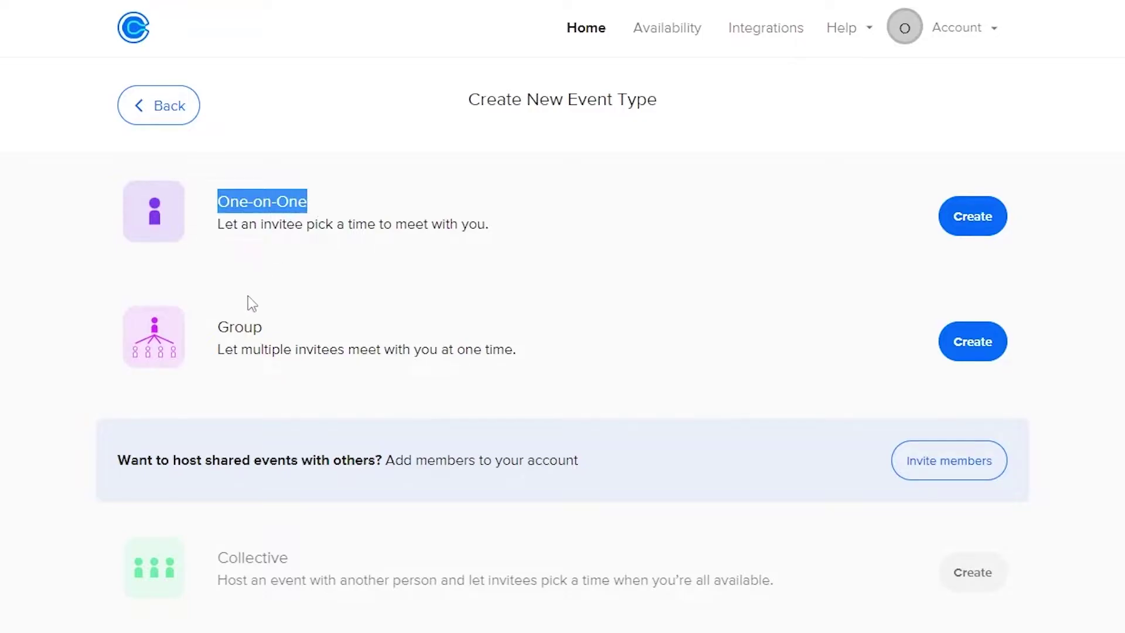
{"action": "left_click_drag", "start_coordinate": [223, 327], "coordinate": [278, 333]}
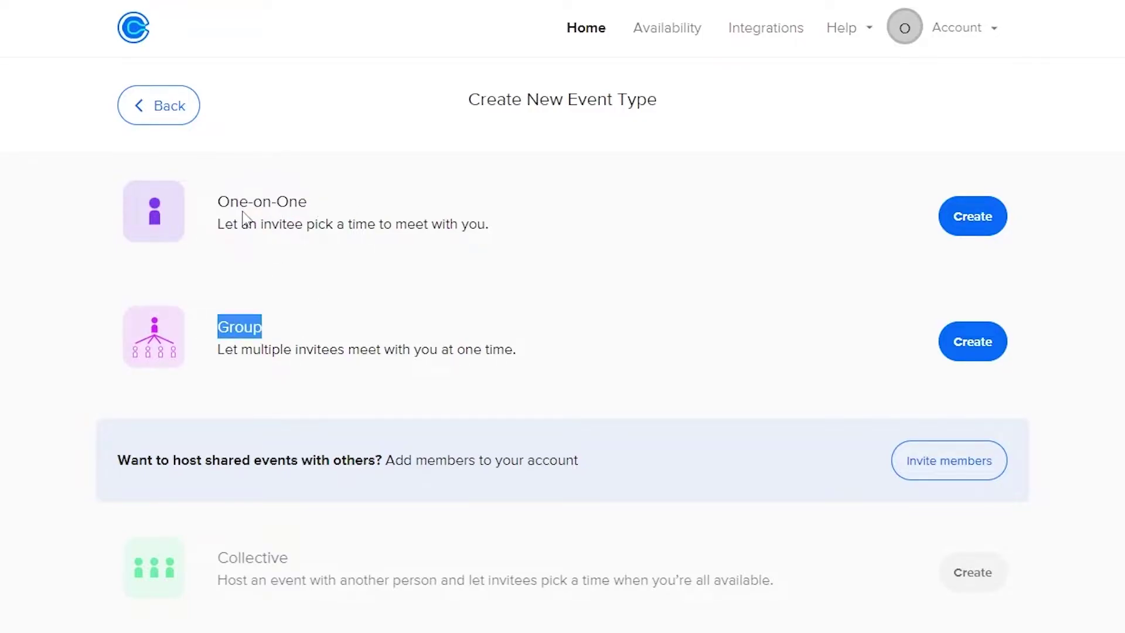
{"action": "left_click_drag", "start_coordinate": [229, 201], "coordinate": [307, 203]}
Step: Create a One-on-One event type named 'Meeting with Yuri'
{"action": "left_click", "coordinate": [961, 226]}
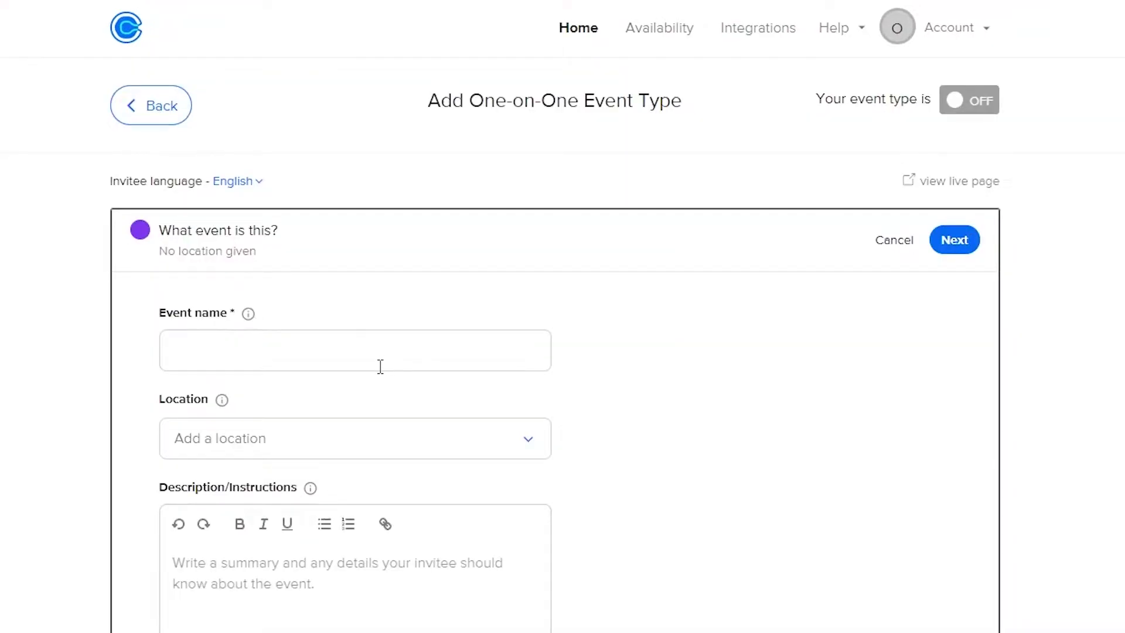
{"action": "scroll", "coordinate": [376, 346], "scroll_direction": "down", "scroll_amount": 3}
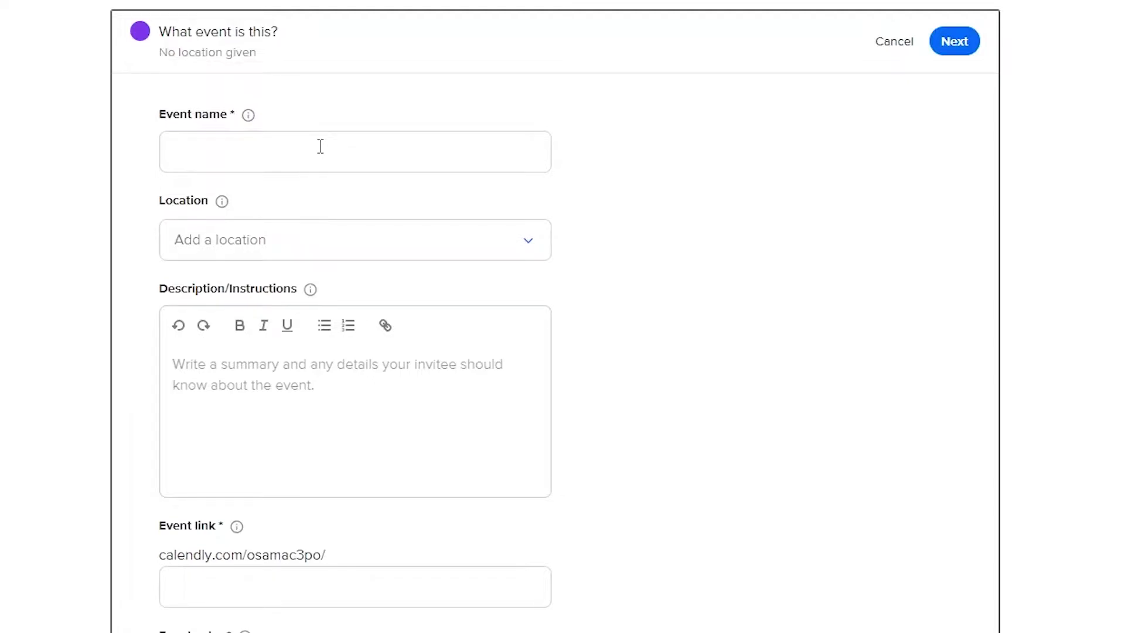
{"action": "left_click", "coordinate": [321, 146]}
{"action": "type", "text": "Meeting with Yuri"}
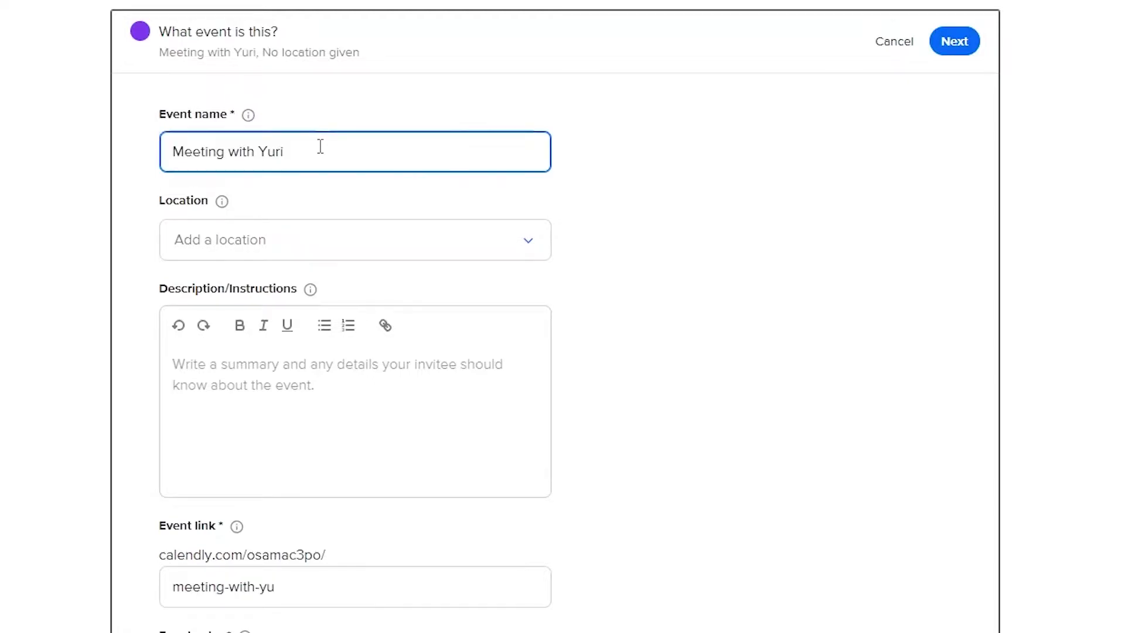
Step: Try Microsoft Teams as the meeting location, then remove it
{"action": "left_click", "coordinate": [282, 235]}
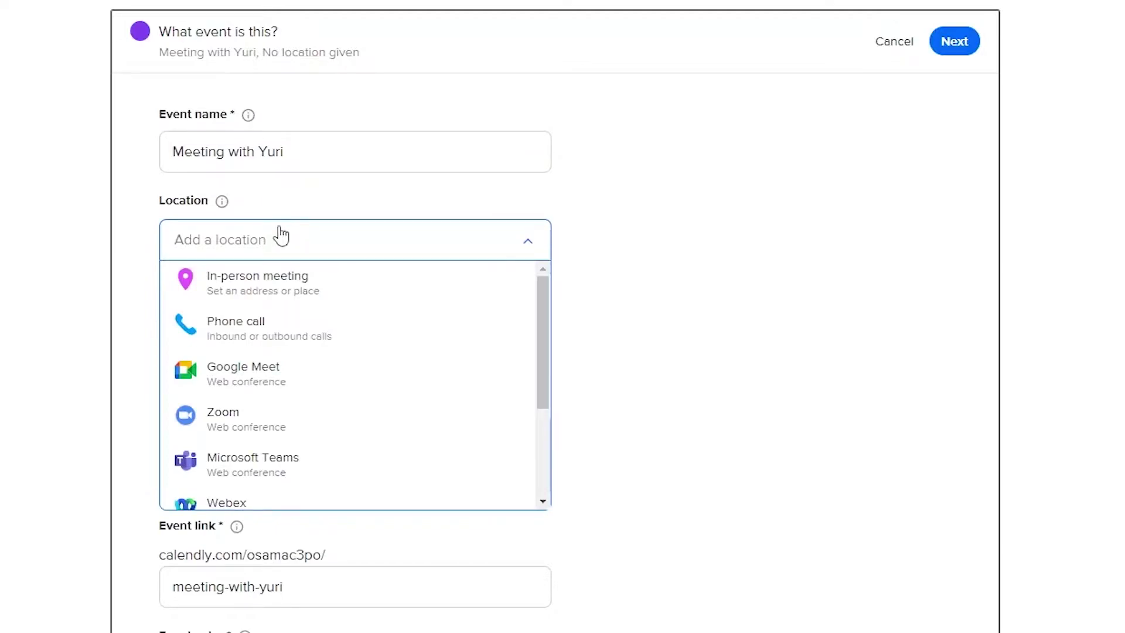
{"action": "scroll", "coordinate": [289, 389], "scroll_direction": "down", "scroll_amount": 3}
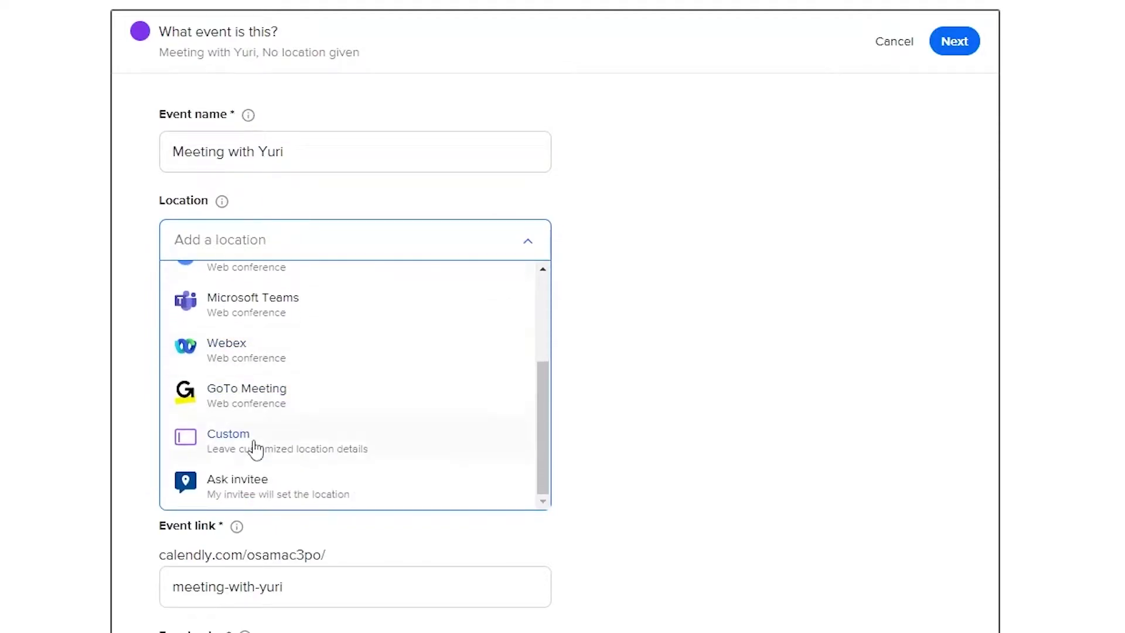
{"action": "scroll", "coordinate": [251, 500], "scroll_direction": "up", "scroll_amount": 3}
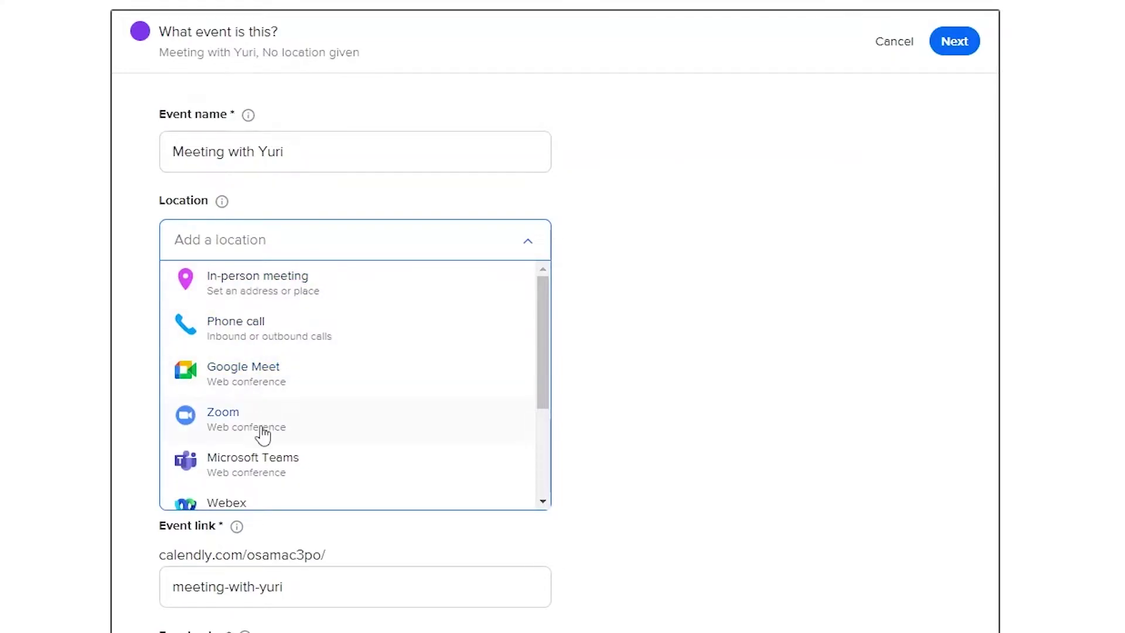
{"action": "scroll", "coordinate": [261, 446], "scroll_direction": "down", "scroll_amount": 2}
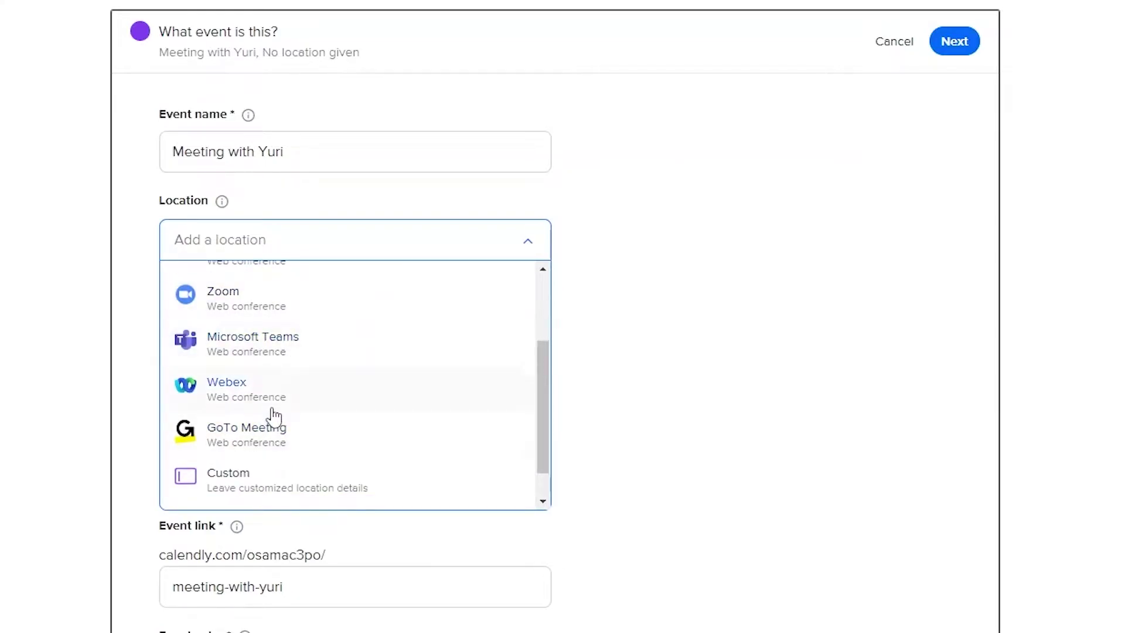
{"action": "left_click", "coordinate": [287, 357]}
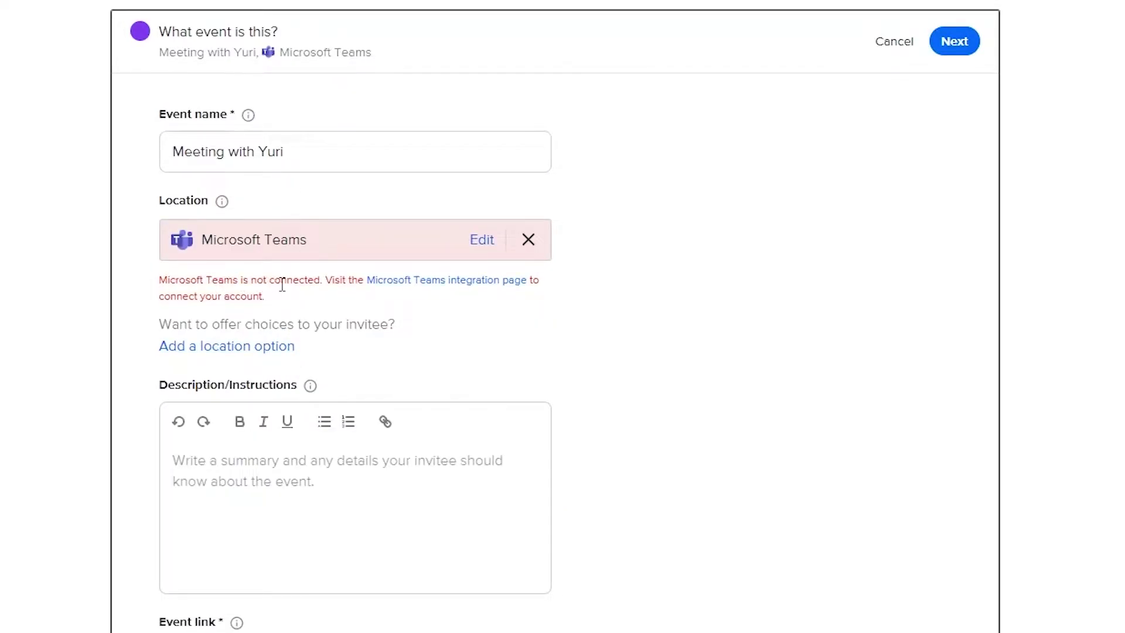
{"action": "left_click", "coordinate": [522, 239]}
Step: Set Phone call as the event location and confirm its settings
{"action": "left_click", "coordinate": [235, 245]}
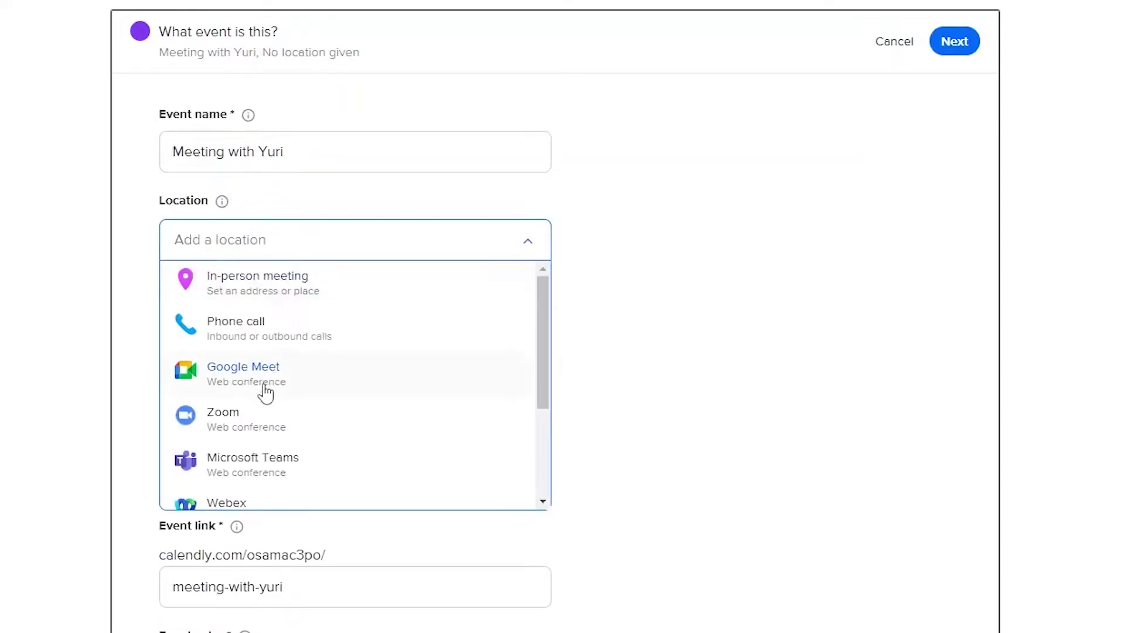
{"action": "scroll", "coordinate": [287, 414], "scroll_direction": "down", "scroll_amount": 3}
{"action": "scroll", "coordinate": [257, 488], "scroll_direction": "up", "scroll_amount": 1}
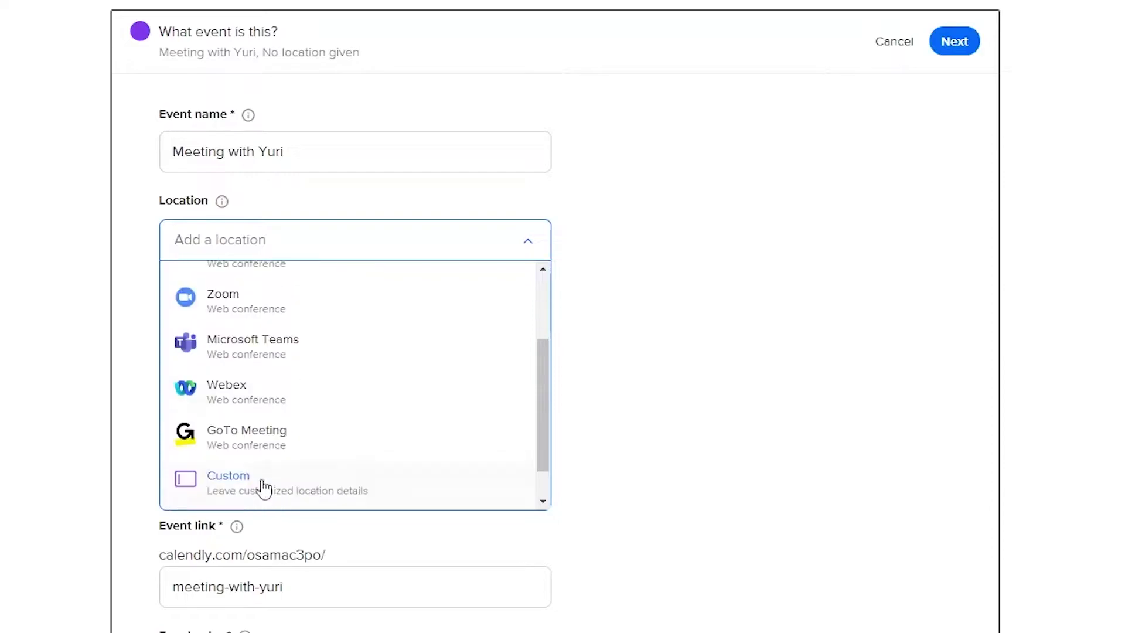
{"action": "scroll", "coordinate": [258, 493], "scroll_direction": "down", "scroll_amount": 1}
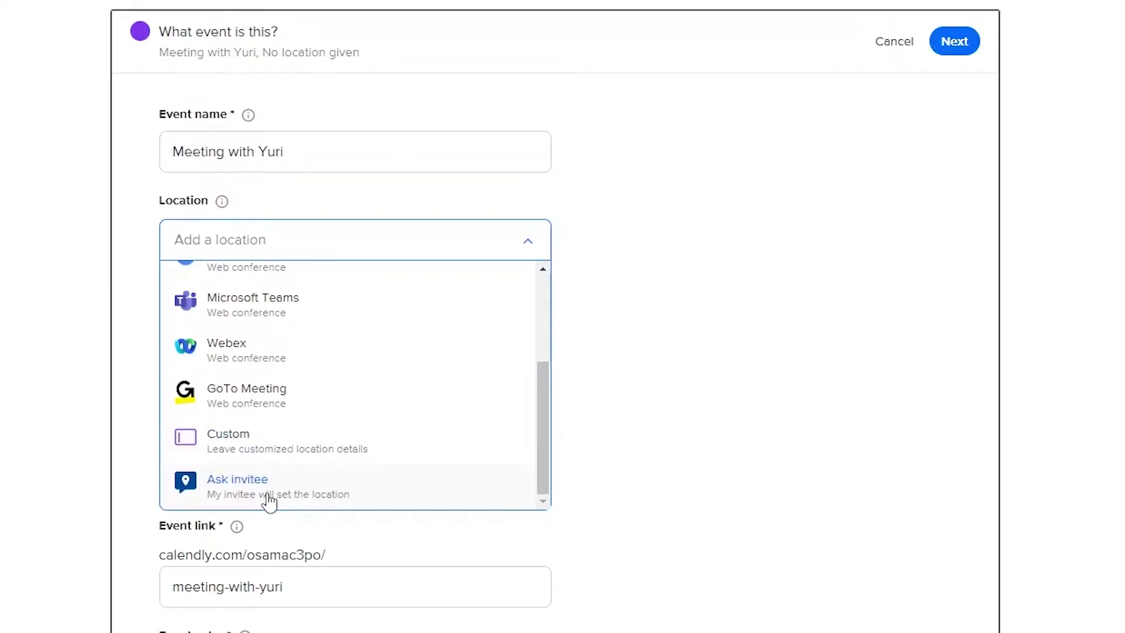
{"action": "scroll", "coordinate": [259, 485], "scroll_direction": "up", "scroll_amount": 2}
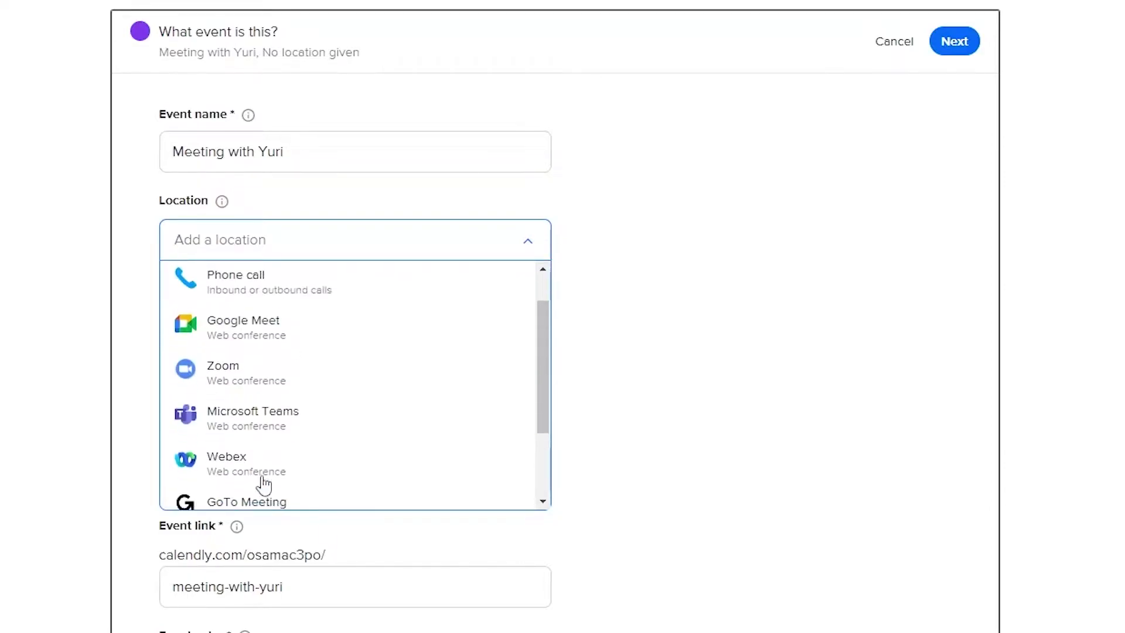
{"action": "scroll", "coordinate": [263, 482], "scroll_direction": "down", "scroll_amount": 2}
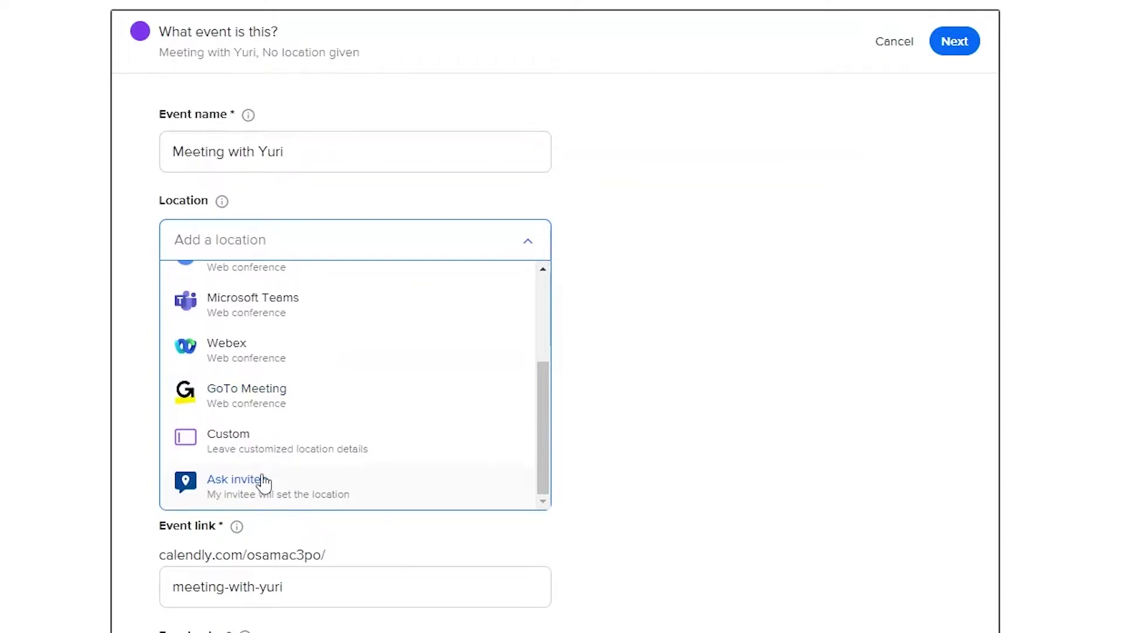
{"action": "scroll", "coordinate": [264, 482], "scroll_direction": "up", "scroll_amount": 4}
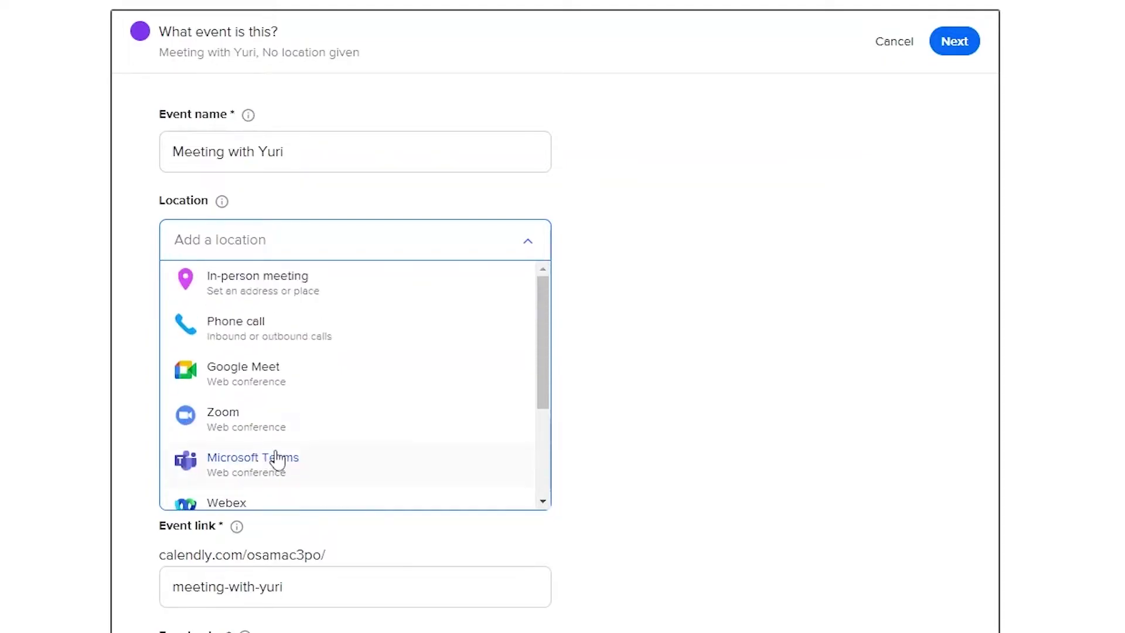
{"action": "left_click", "coordinate": [271, 343]}
{"action": "left_click", "coordinate": [633, 221]}
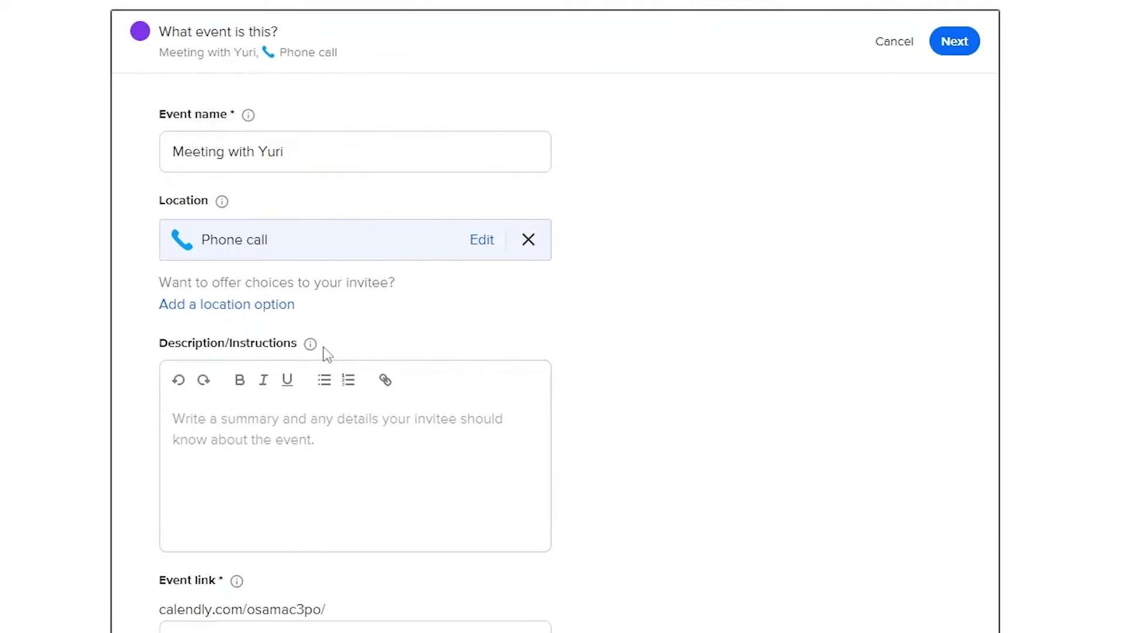
{"action": "scroll", "coordinate": [325, 354], "scroll_direction": "down", "scroll_amount": 2}
Step: Write 'Payments Video Editing New VO artis' as the event description
{"action": "left_click", "coordinate": [222, 289]}
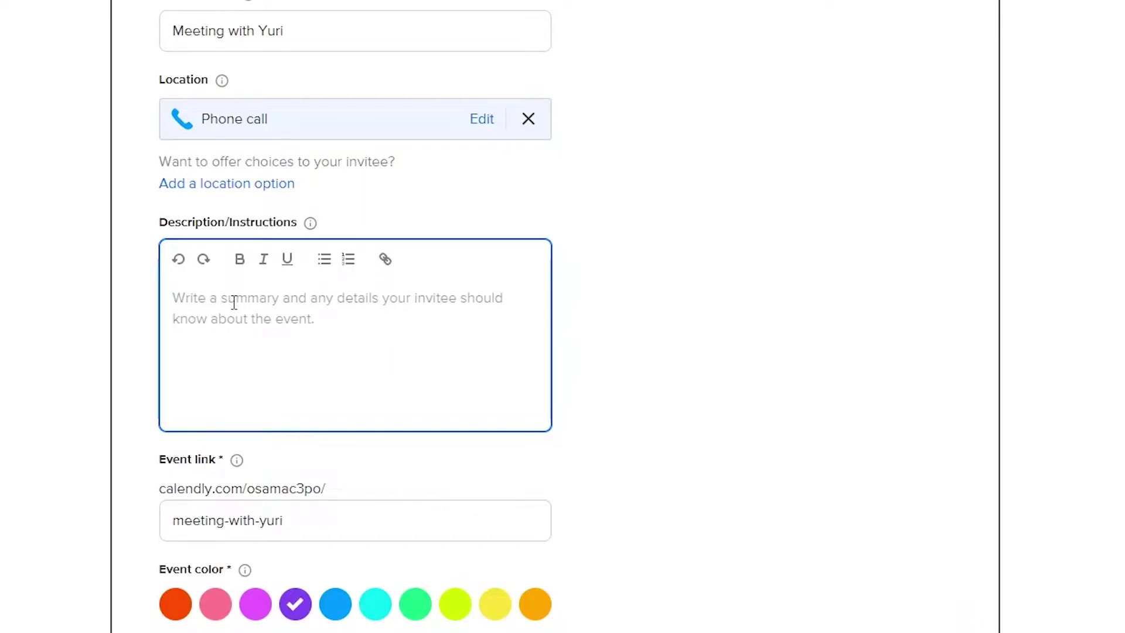
{"action": "type", "text": "T"}
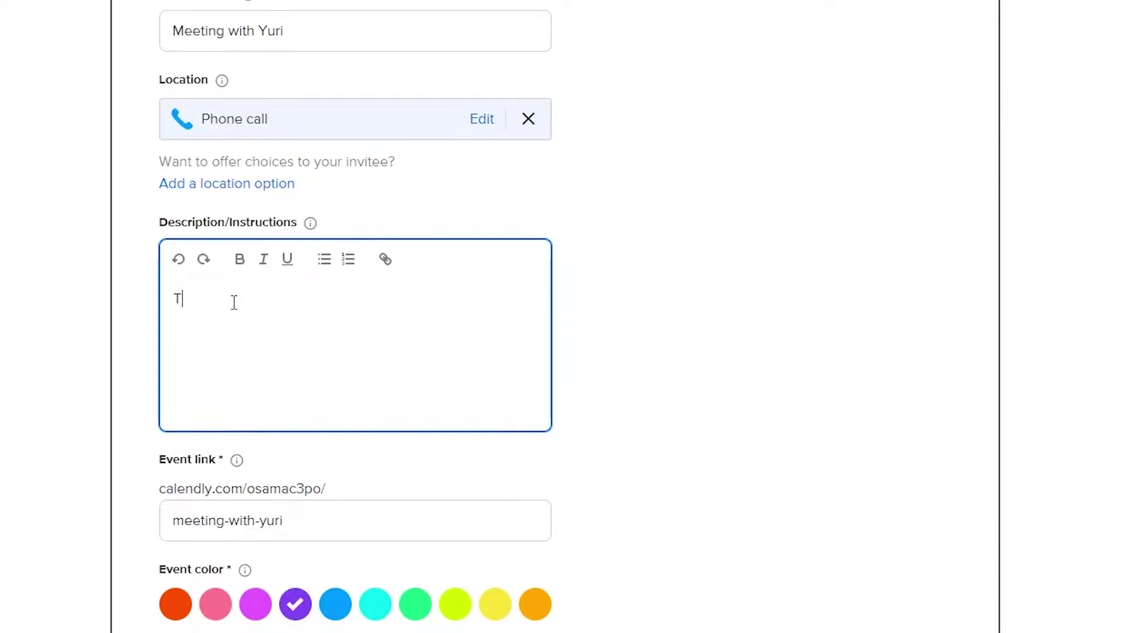
{"action": "key", "text": "BackSpace"}
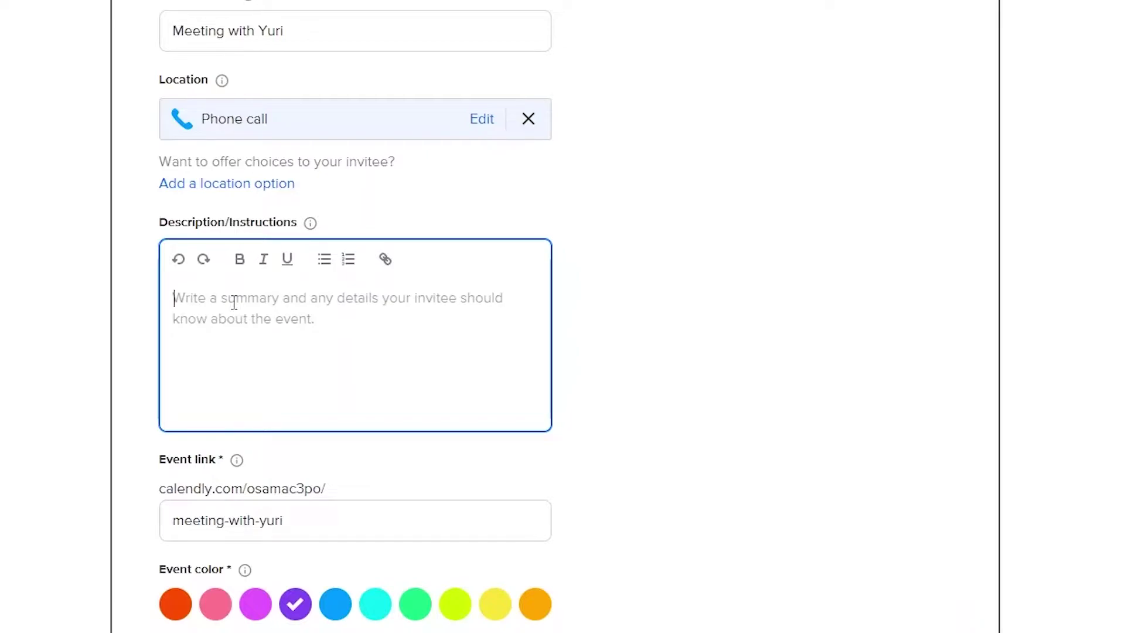
{"action": "type", "text": "P"}
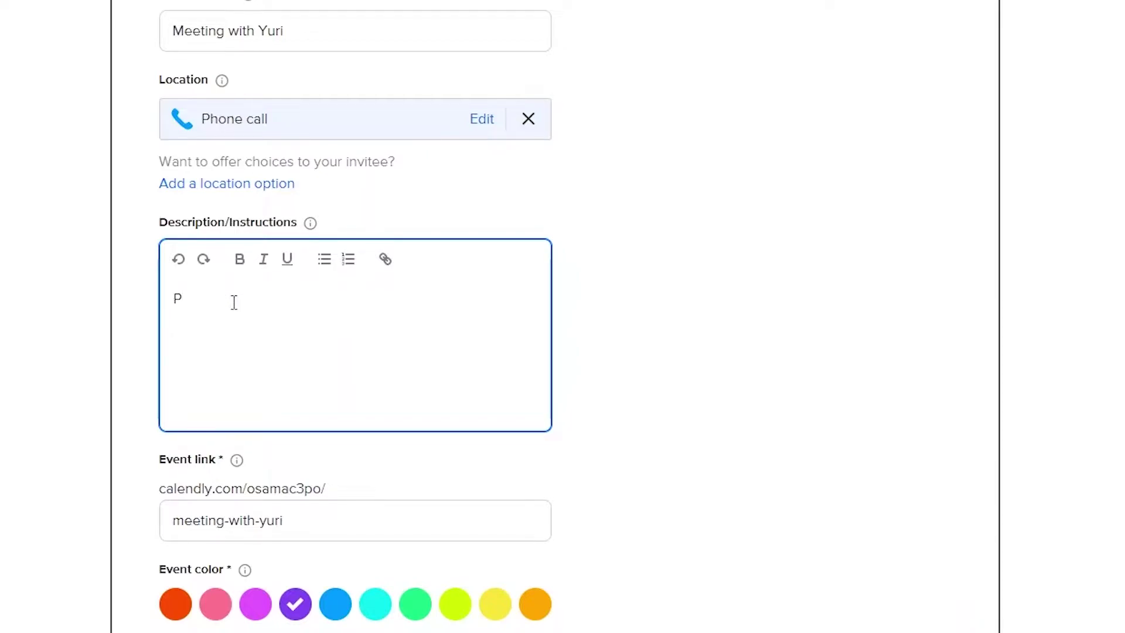
{"action": "type", "text": "ayments "}
{"action": "type", "text": "Video Editing "}
{"action": "type", "text": "N"}
{"action": "type", "text": "ew "}
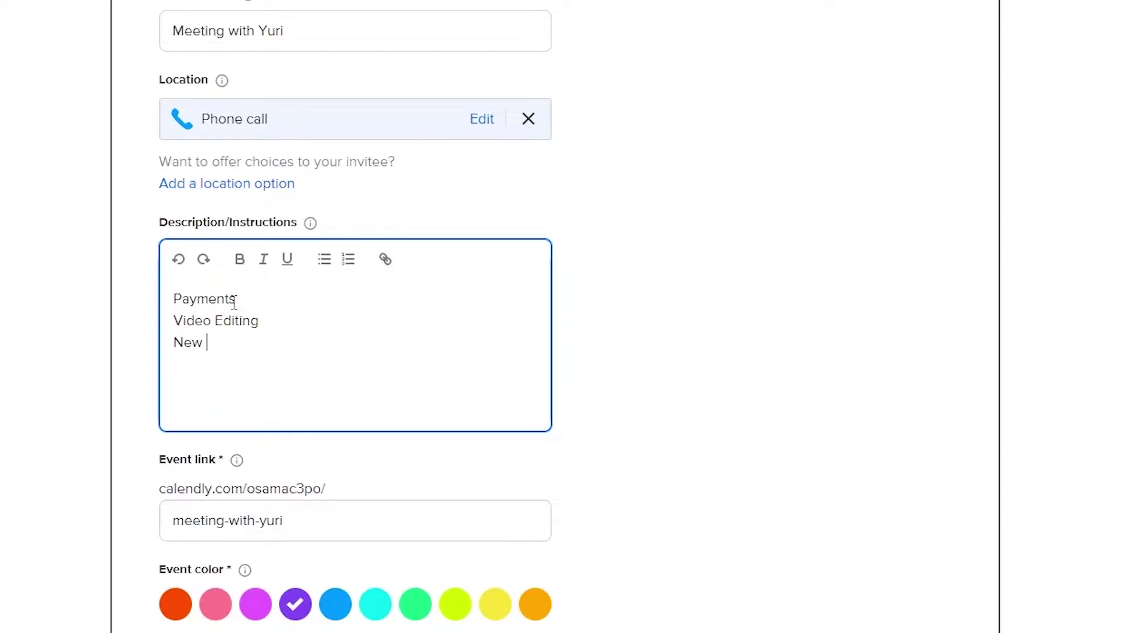
{"action": "type", "text": "VO artist"}
Step: Shorten the event link to 'yuri' by deleting 'meeting-with-'
{"action": "scroll", "coordinate": [151, 324], "scroll_direction": "down", "scroll_amount": 2}
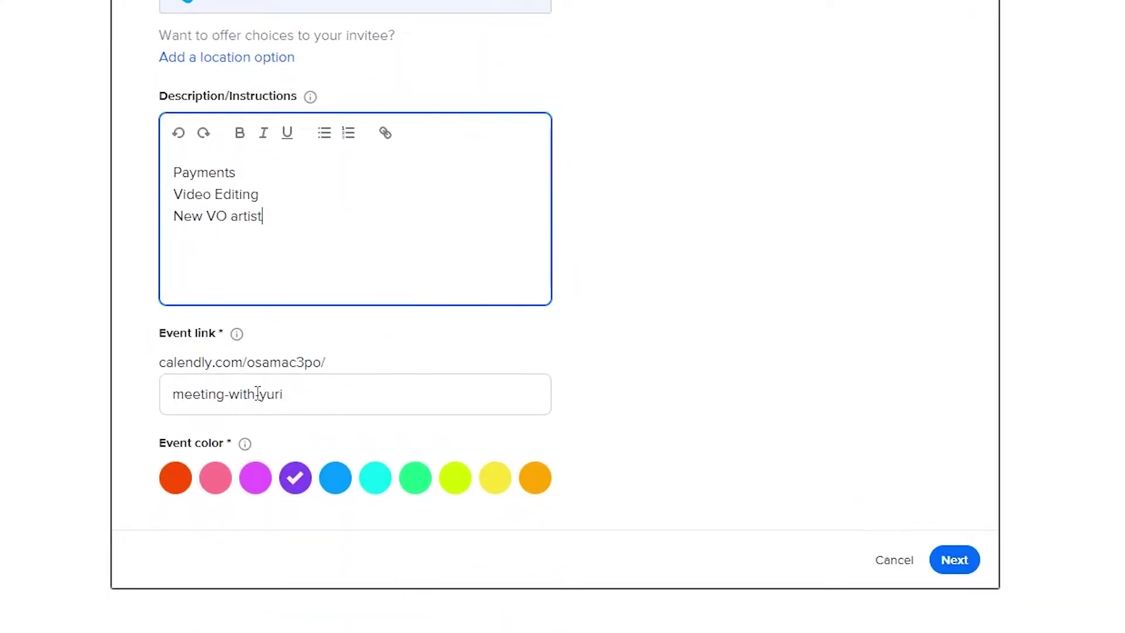
{"action": "left_click_drag", "start_coordinate": [260, 395], "coordinate": [38, 363]}
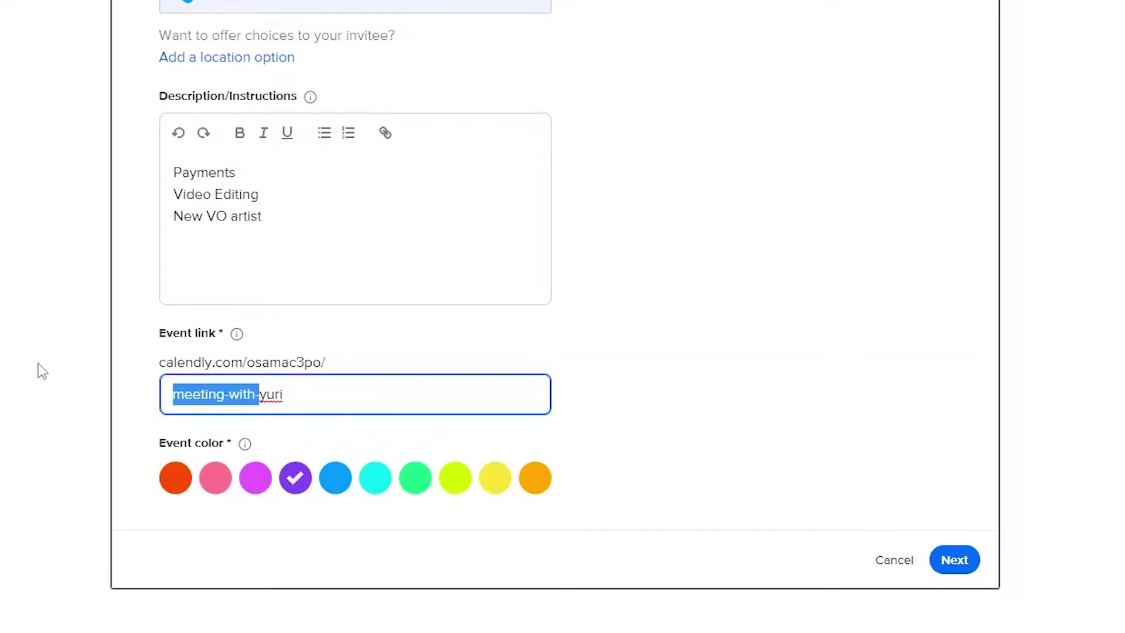
{"action": "key", "text": "BackSpace"}
{"action": "left_click", "coordinate": [735, 423]}
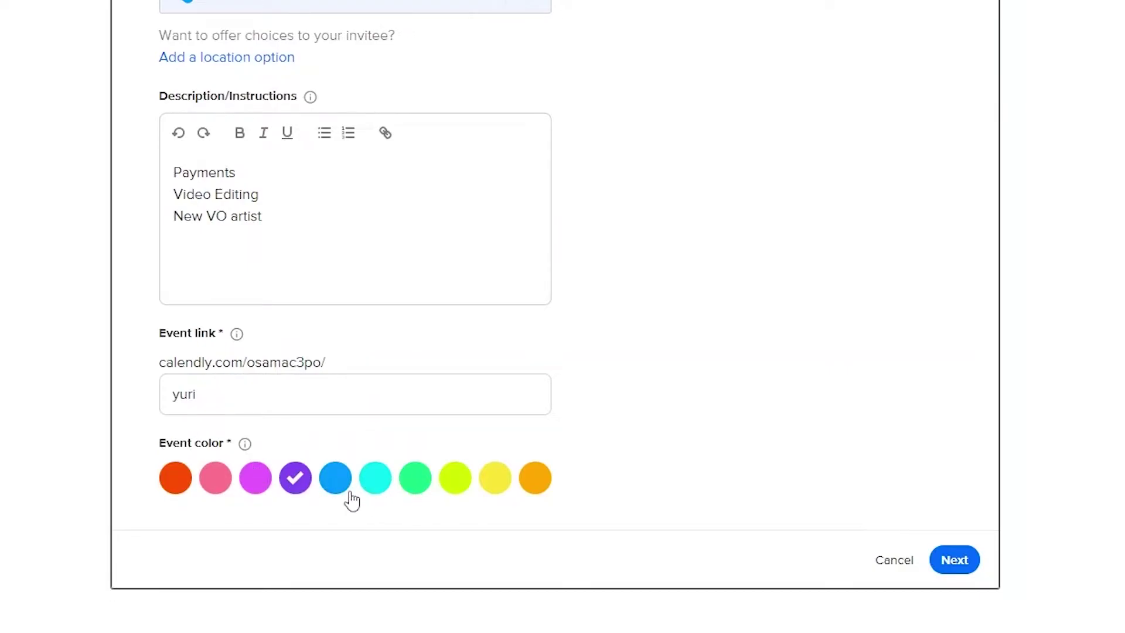
Step: Colour the event yellow and save the details to continue
{"action": "left_click", "coordinate": [371, 490]}
{"action": "left_click", "coordinate": [496, 487]}
{"action": "left_click", "coordinate": [955, 564]}
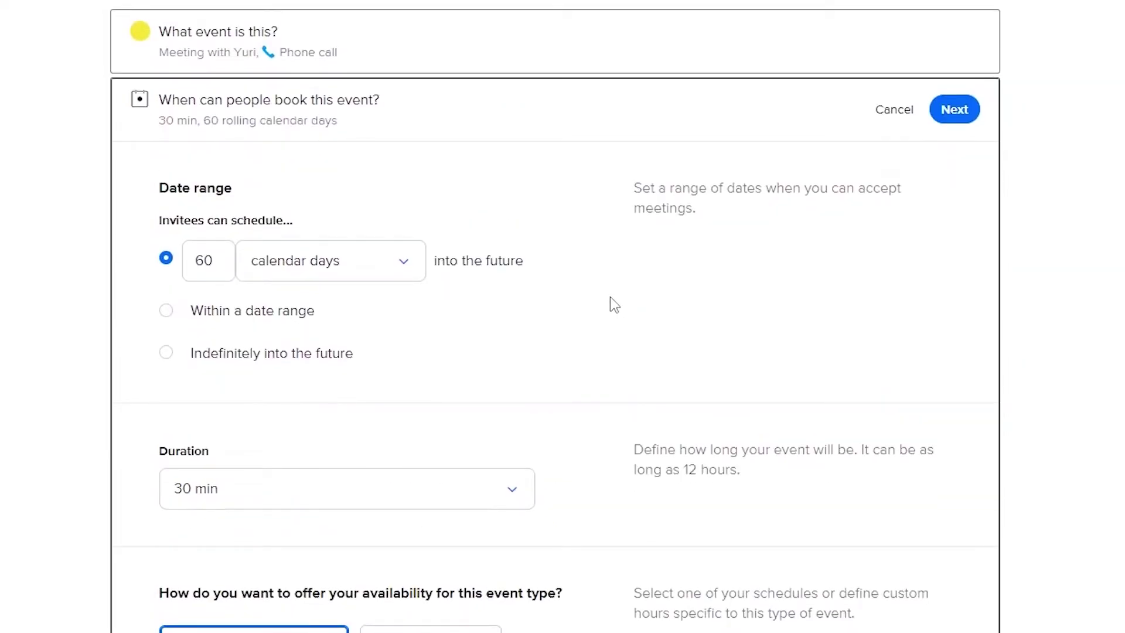
Step: Replace the 60 rolling days with a 16–20 May 2022 booking date range
{"action": "scroll", "coordinate": [610, 297], "scroll_direction": "down", "scroll_amount": 2}
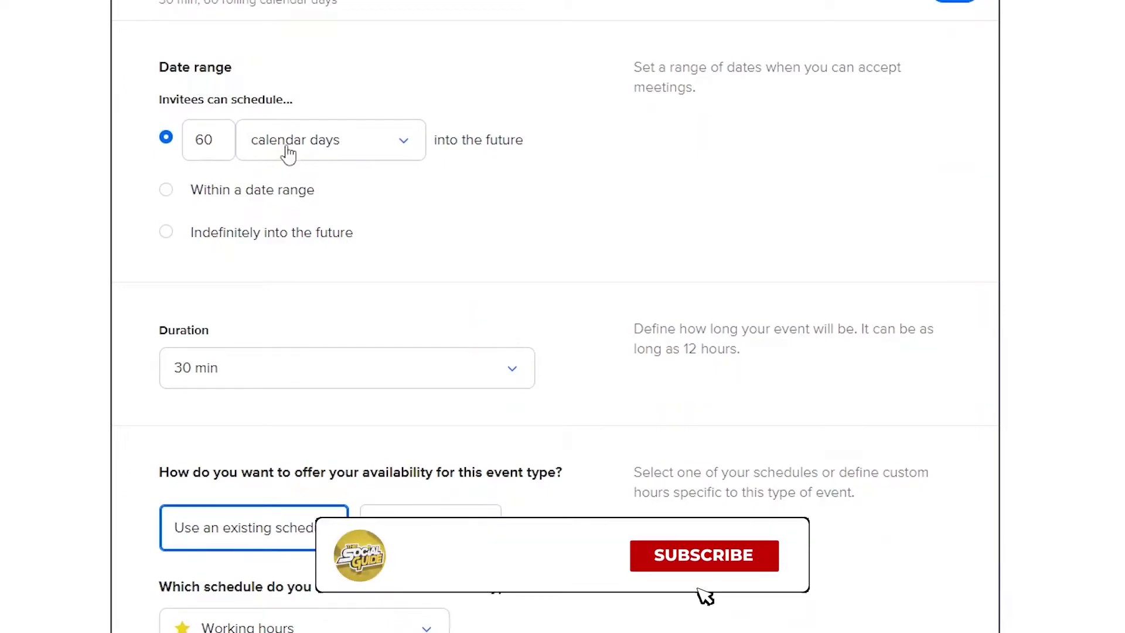
{"action": "scroll", "coordinate": [341, 24], "scroll_direction": "up", "scroll_amount": 1}
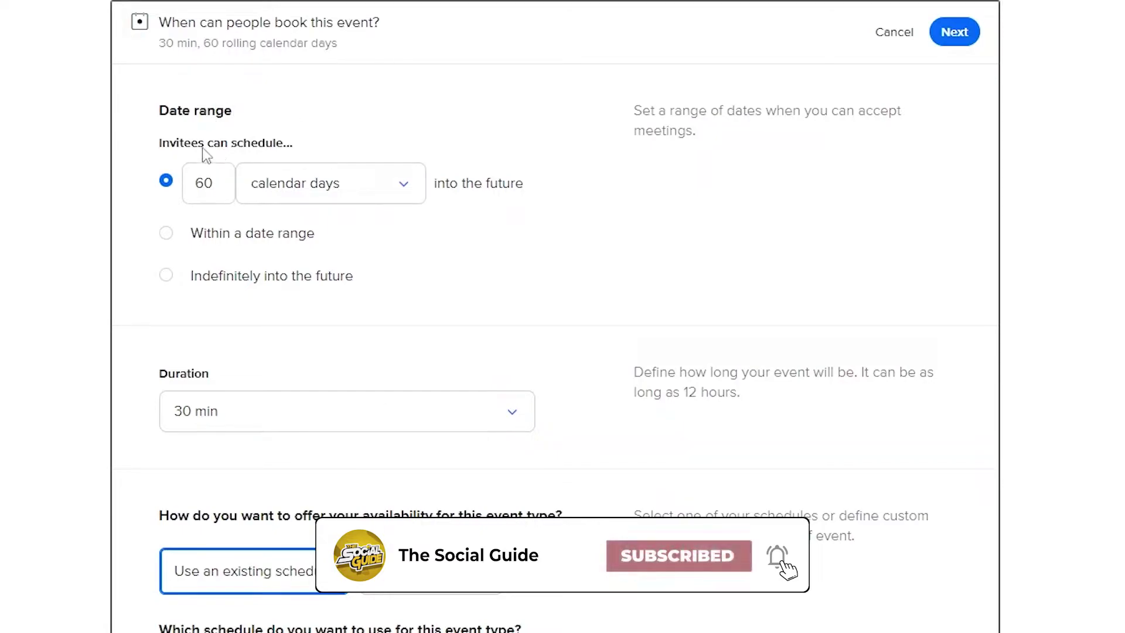
{"action": "left_click", "coordinate": [170, 237]}
{"action": "left_click", "coordinate": [352, 248]}
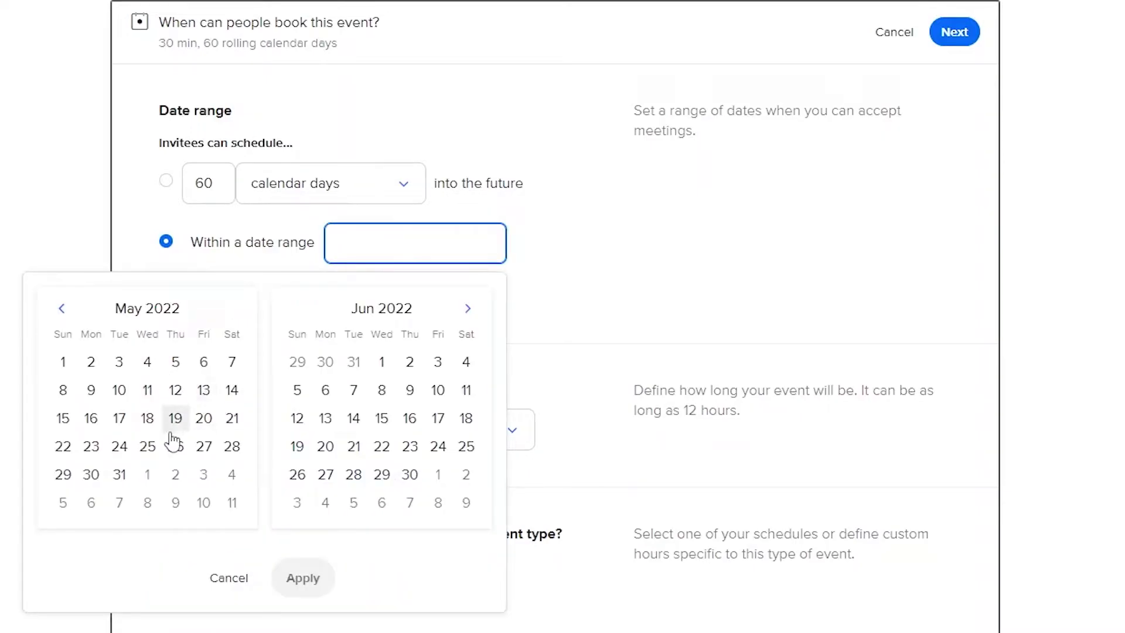
{"action": "left_click", "coordinate": [91, 424]}
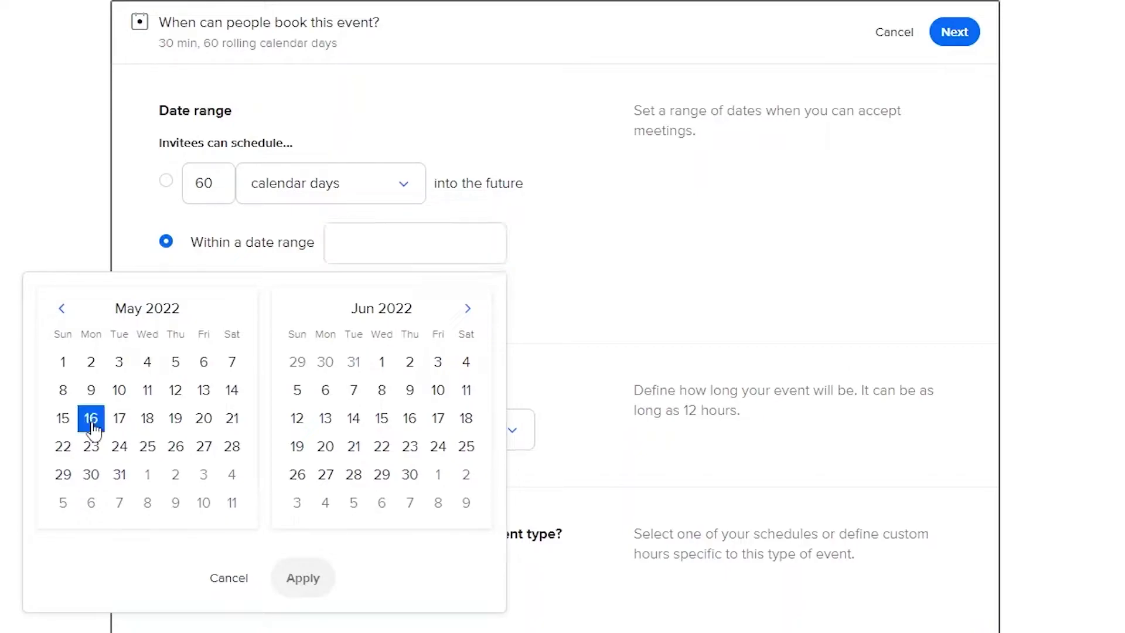
{"action": "left_click", "coordinate": [209, 427]}
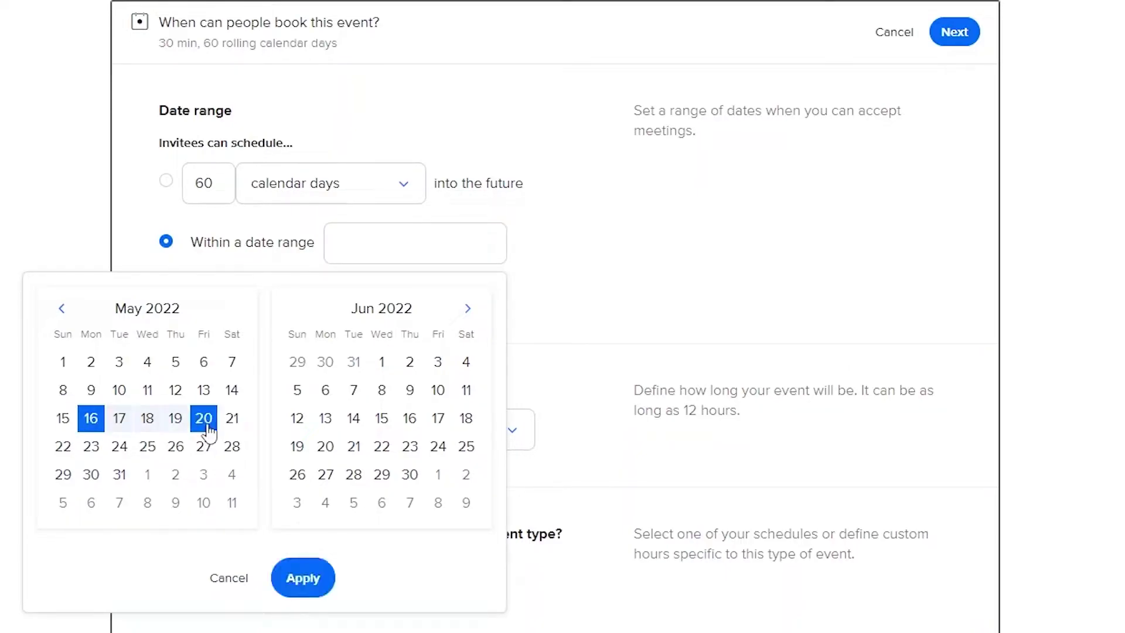
{"action": "left_click", "coordinate": [304, 583]}
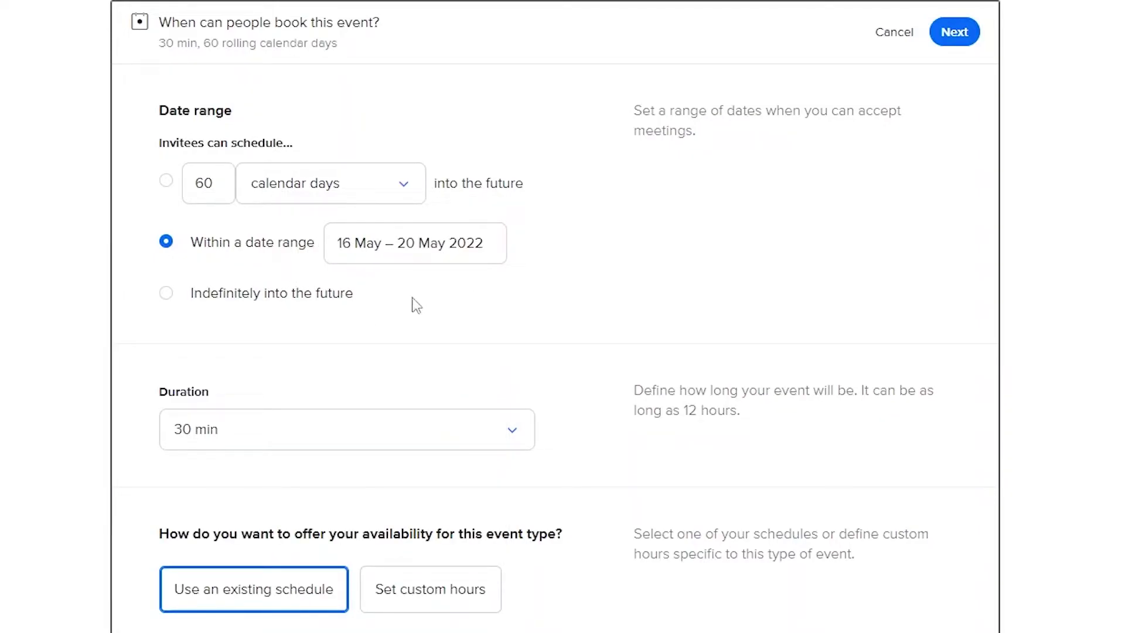
Step: Set a Custom event duration of 3 with the unit switched to hrs
{"action": "scroll", "coordinate": [304, 302], "scroll_direction": "down", "scroll_amount": 4}
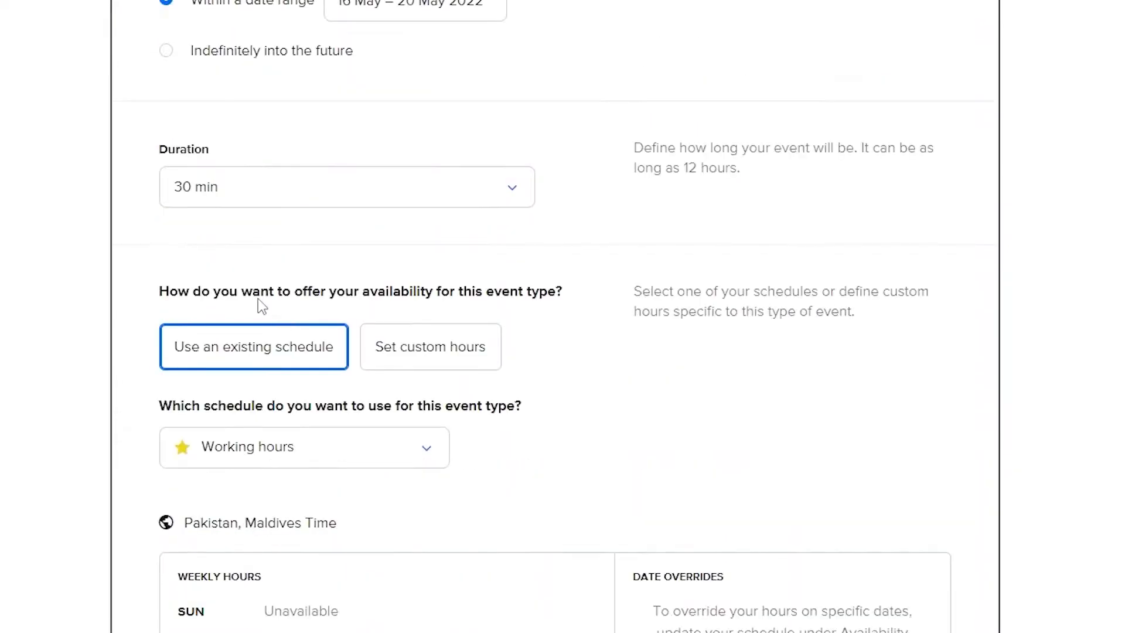
{"action": "left_click", "coordinate": [229, 201]}
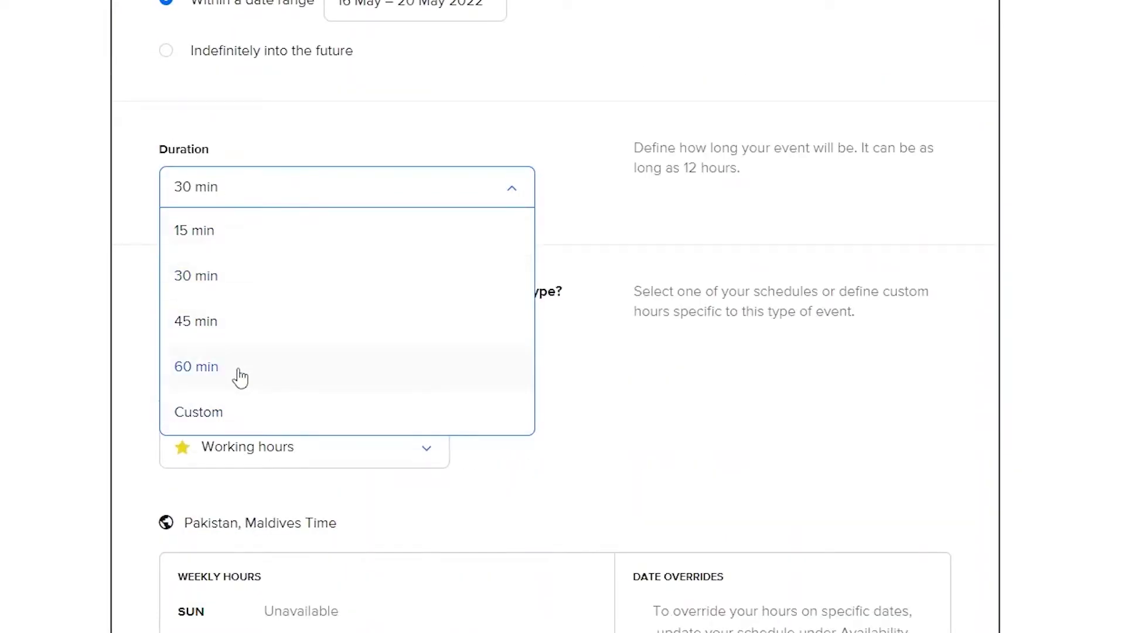
{"action": "left_click", "coordinate": [232, 415]}
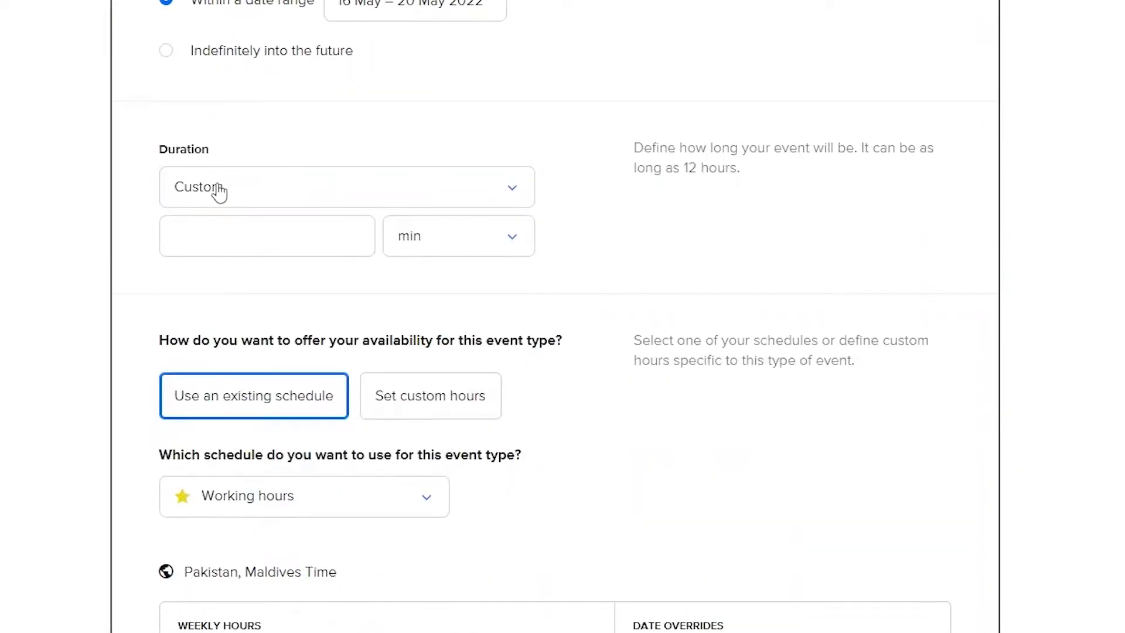
{"action": "left_click", "coordinate": [227, 236]}
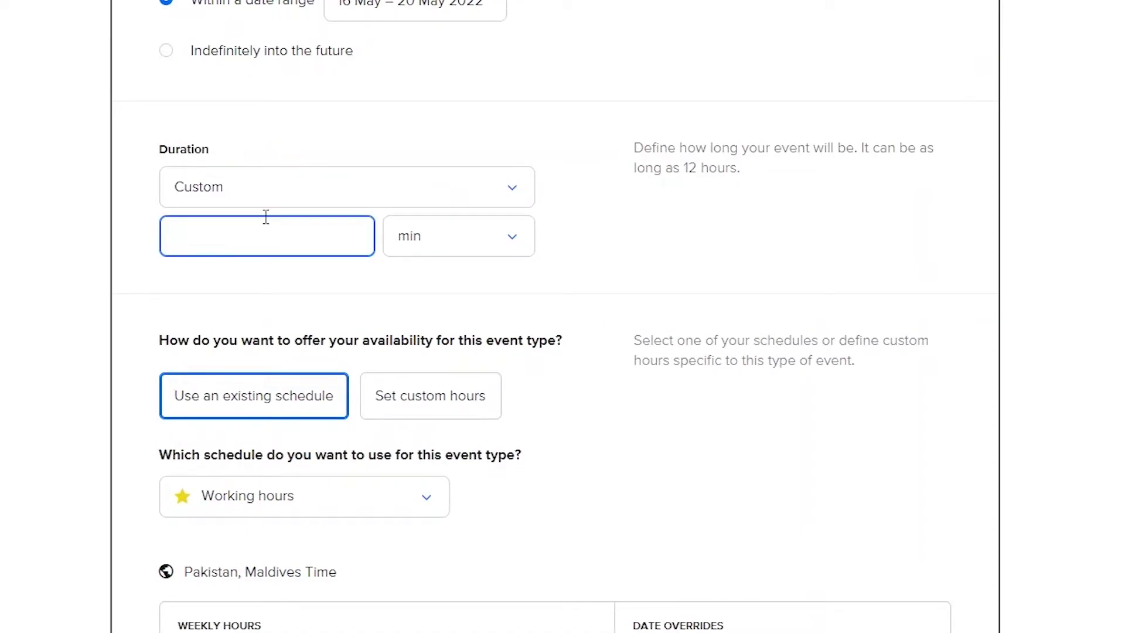
{"action": "type", "text": "2"}
{"action": "key", "text": "ctrl+a"}
{"action": "type", "text": "3"}
{"action": "left_click", "coordinate": [434, 253]}
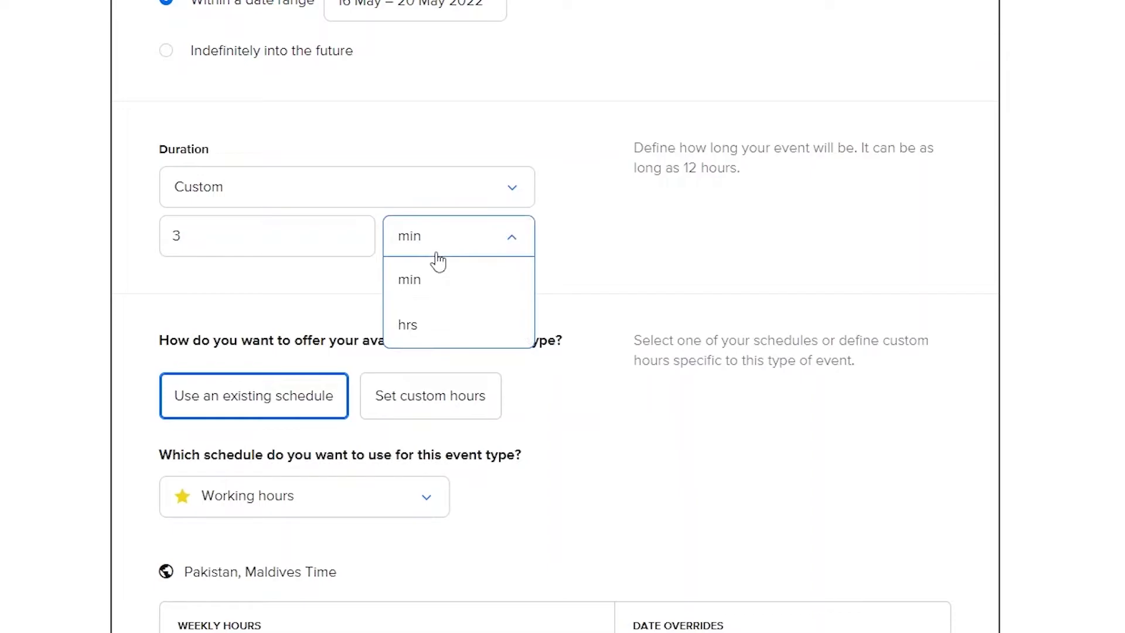
{"action": "left_click", "coordinate": [427, 334]}
{"action": "scroll", "coordinate": [329, 266], "scroll_direction": "down", "scroll_amount": 2}
{"action": "left_click_drag", "start_coordinate": [252, 116], "coordinate": [151, 116]}
{"action": "type", "text": "3"}
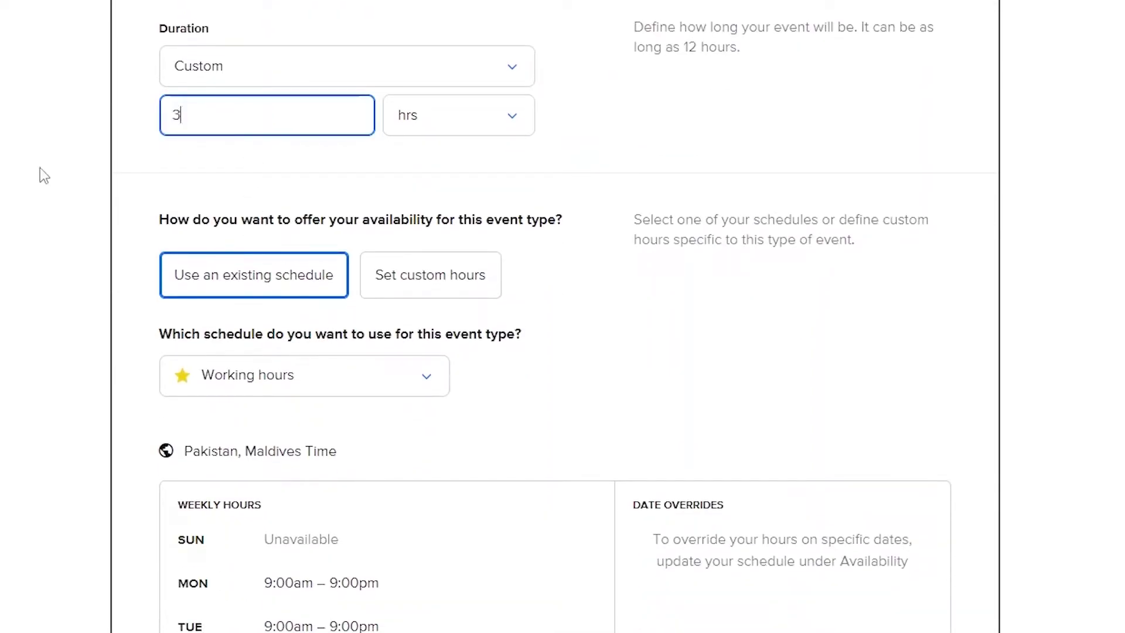
{"action": "left_click", "coordinate": [235, 138]}
{"action": "scroll", "coordinate": [176, 223], "scroll_direction": "down", "scroll_amount": 2}
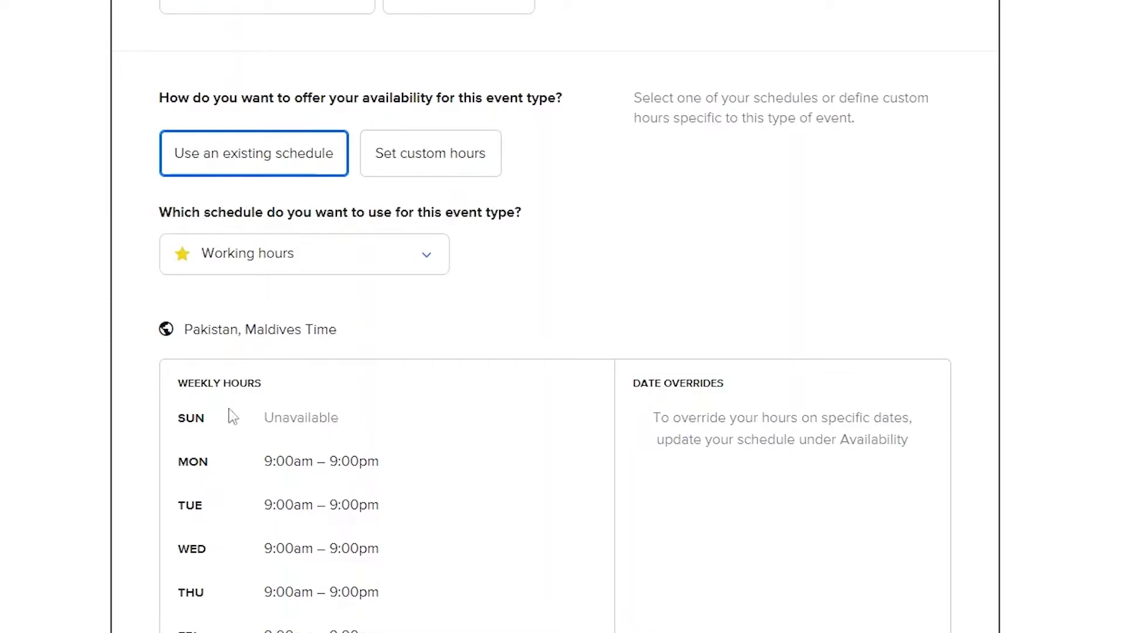
{"action": "scroll", "coordinate": [229, 413], "scroll_direction": "down", "scroll_amount": 2}
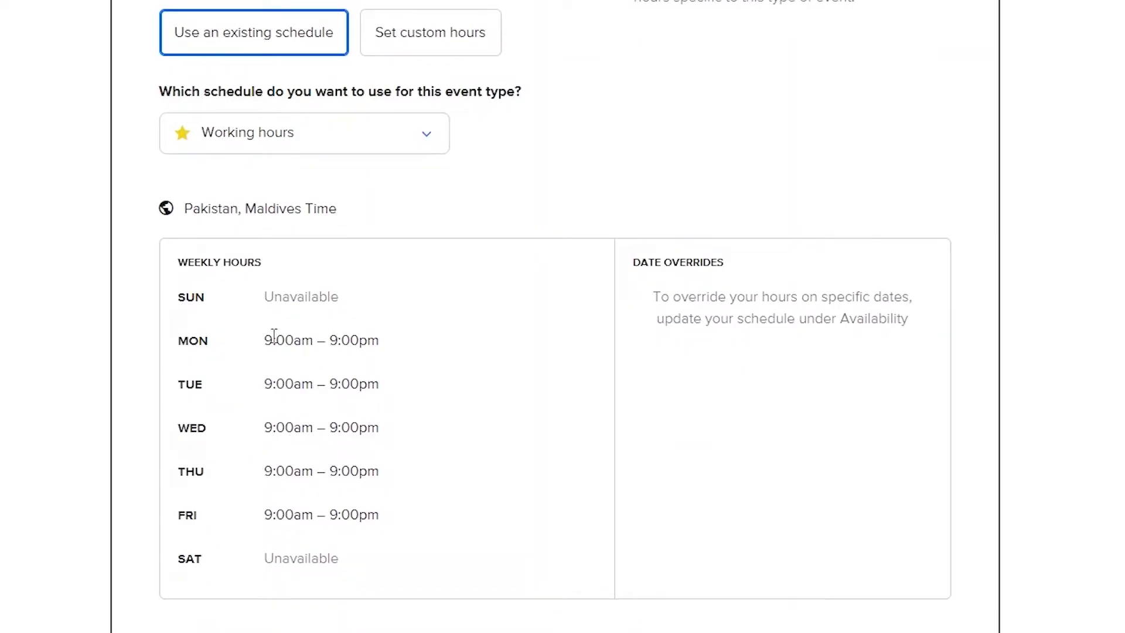
{"action": "scroll", "coordinate": [365, 274], "scroll_direction": "up", "scroll_amount": 2}
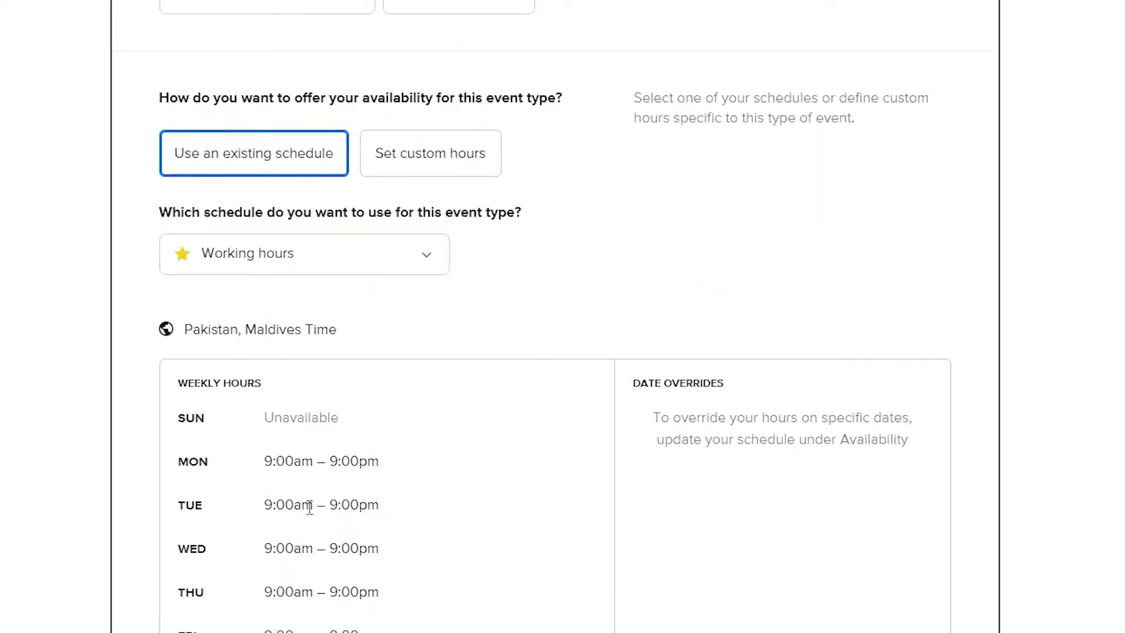
Step: Keep the Working hours schedule, tick 15-minute Before and After event buffers, and submit
{"action": "left_click", "coordinate": [397, 160]}
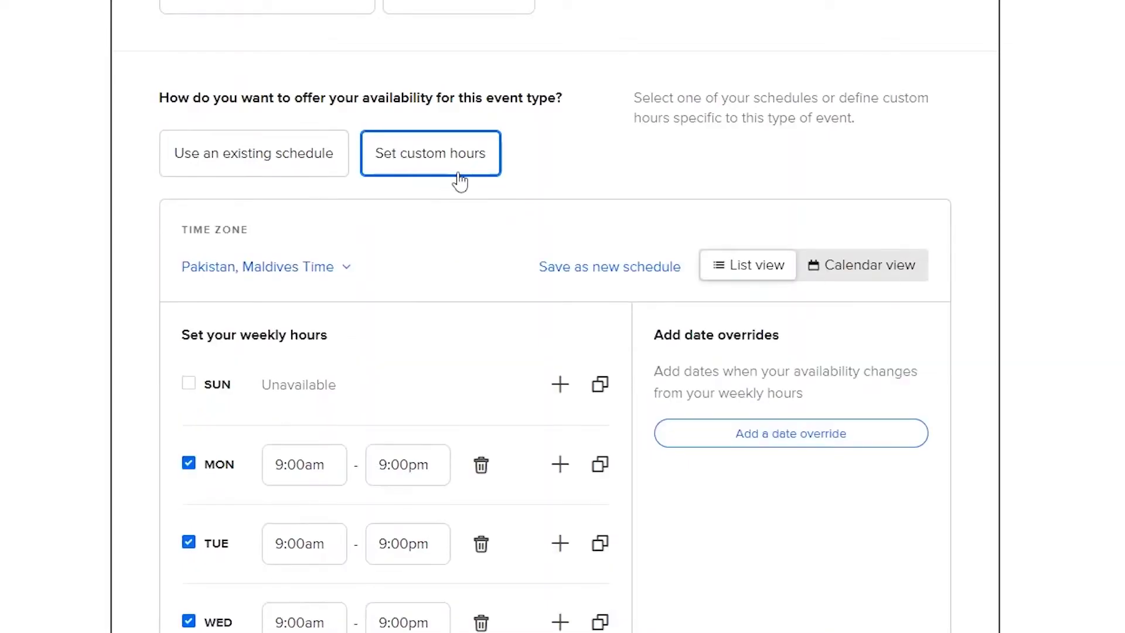
{"action": "left_click", "coordinate": [261, 173]}
{"action": "scroll", "coordinate": [327, 164], "scroll_direction": "down", "scroll_amount": 2}
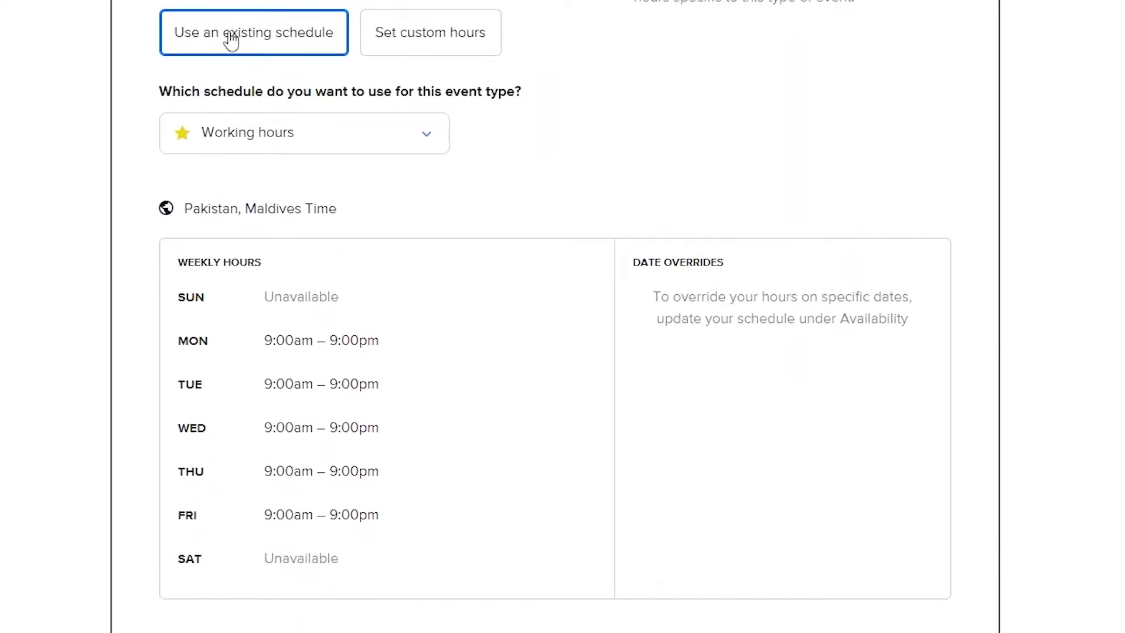
{"action": "scroll", "coordinate": [276, 240], "scroll_direction": "down", "scroll_amount": 2}
{"action": "scroll", "coordinate": [276, 240], "scroll_direction": "down", "scroll_amount": 5}
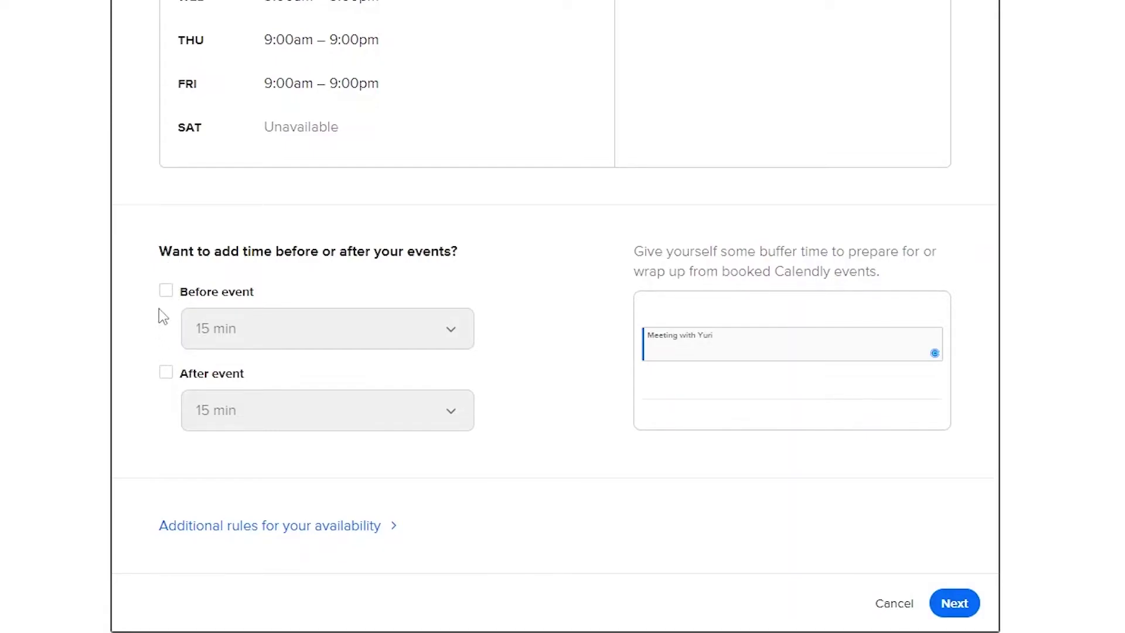
{"action": "left_click", "coordinate": [166, 292]}
{"action": "left_click", "coordinate": [166, 374]}
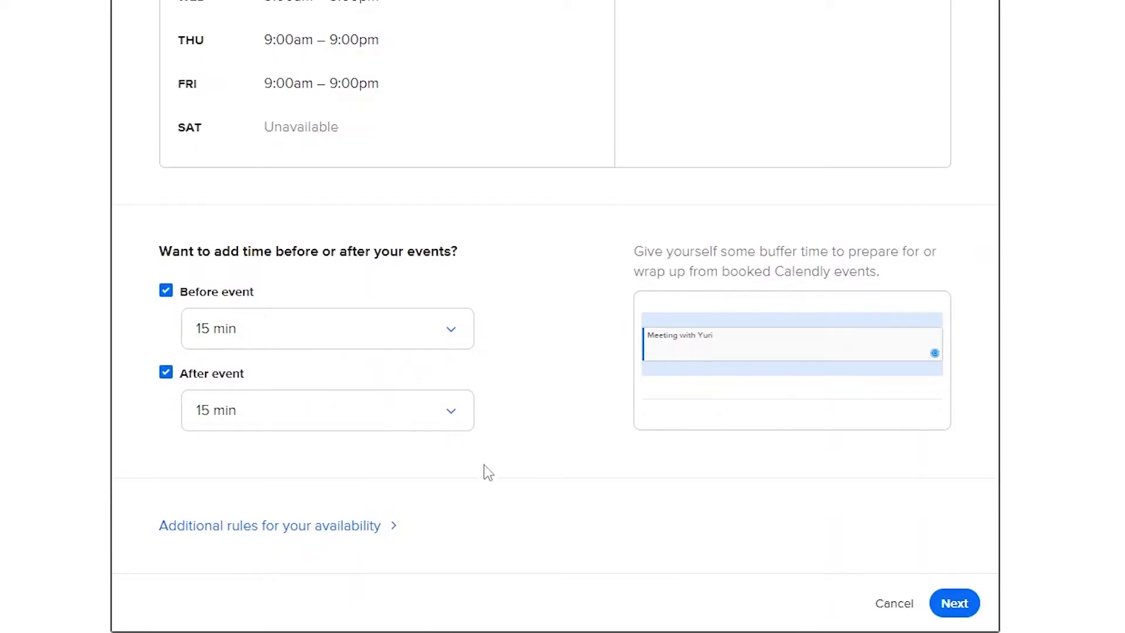
{"action": "left_click", "coordinate": [967, 610]}
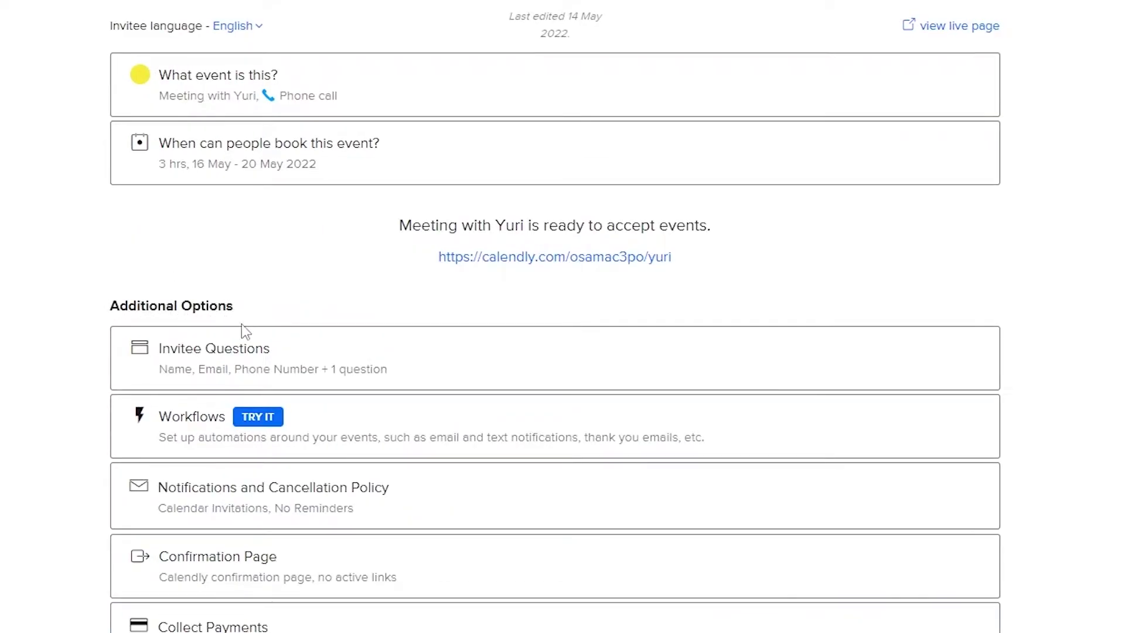
Step: Review the 'Meeting with Yuri' summary and select, then deselect, its booking link
{"action": "scroll", "coordinate": [245, 331], "scroll_direction": "down", "scroll_amount": 1}
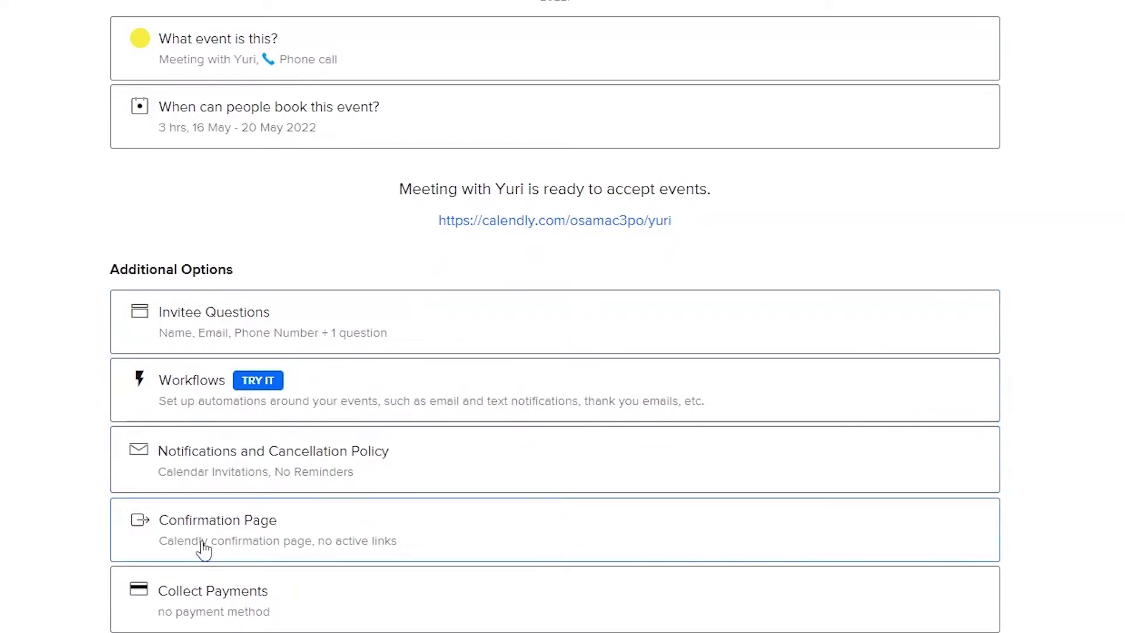
{"action": "scroll", "coordinate": [229, 511], "scroll_direction": "up", "scroll_amount": 1}
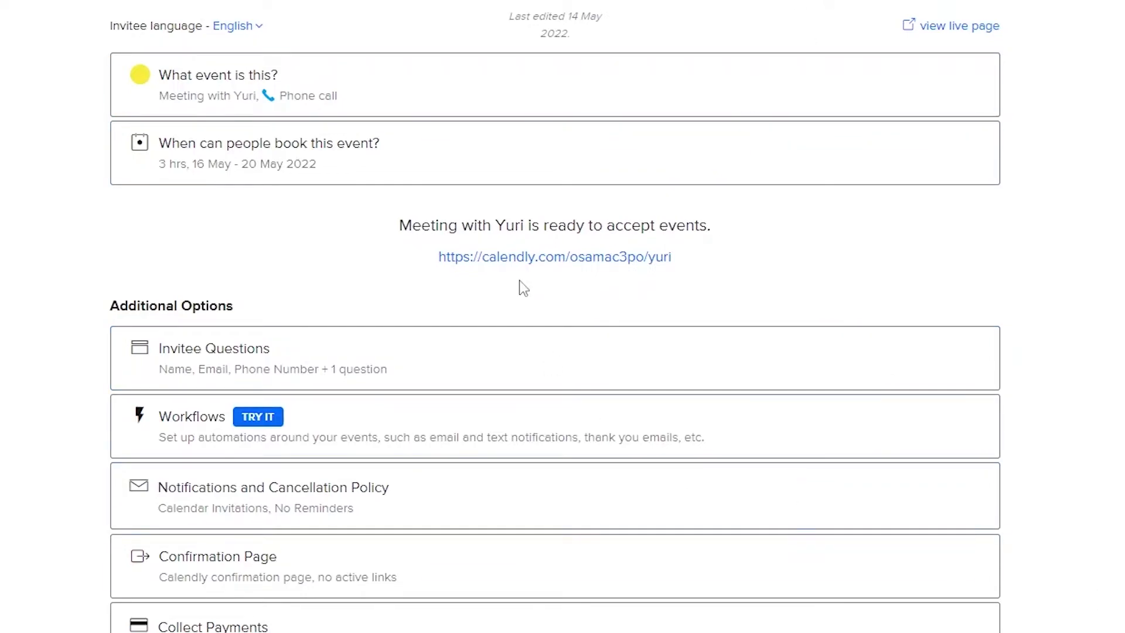
{"action": "scroll", "coordinate": [519, 287], "scroll_direction": "down", "scroll_amount": 1}
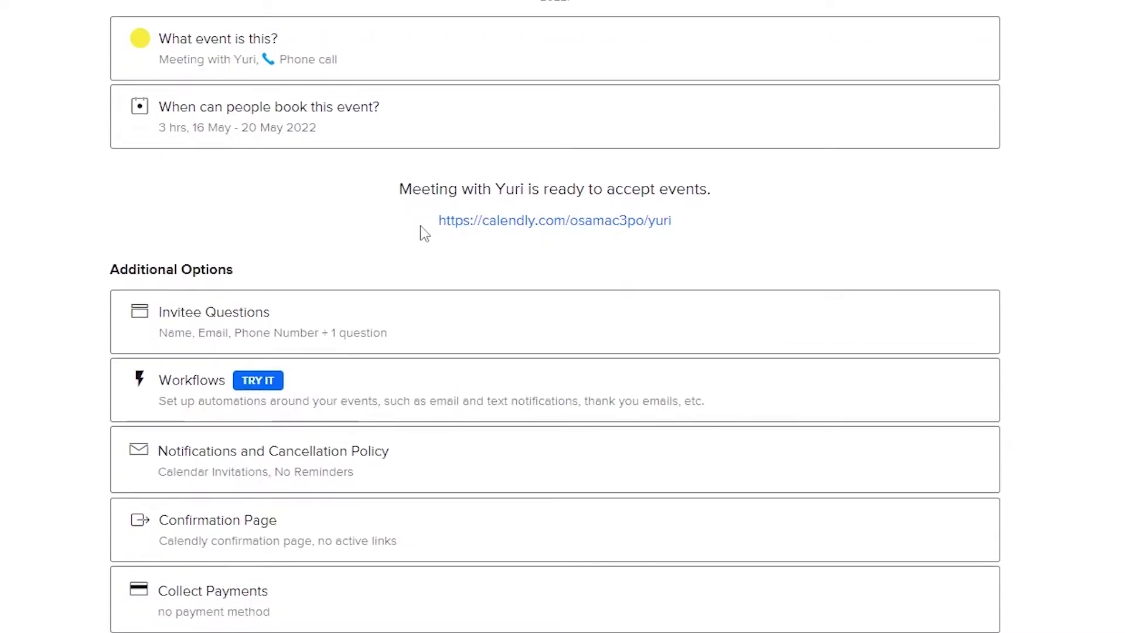
{"action": "left_click_drag", "start_coordinate": [425, 233], "coordinate": [686, 226]}
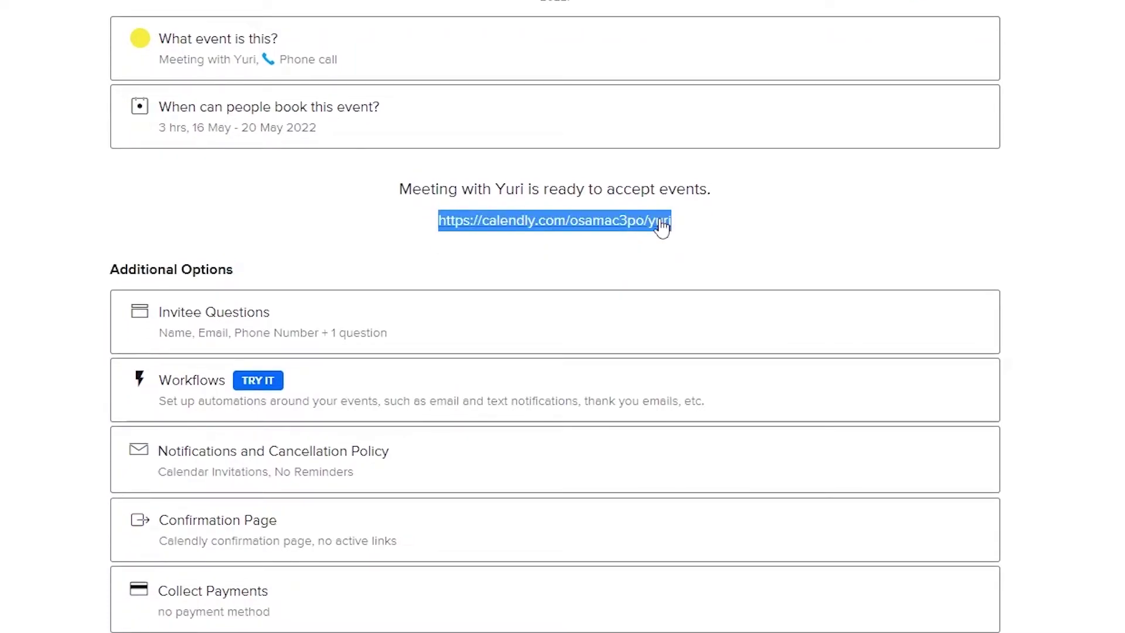
{"action": "left_click", "coordinate": [750, 224]}
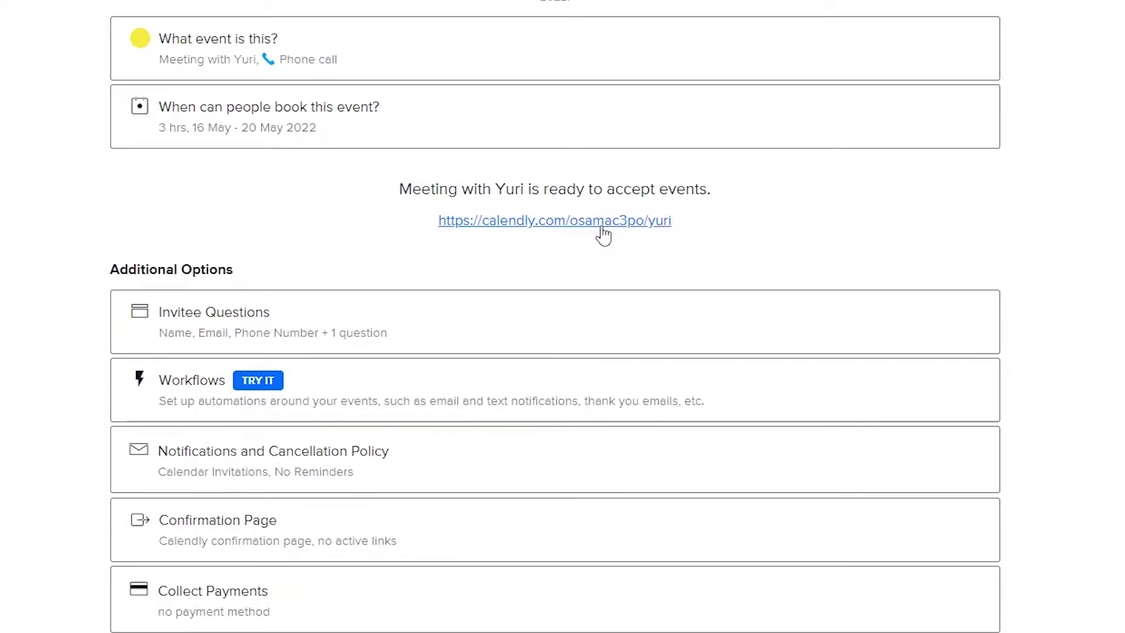
{"action": "scroll", "coordinate": [589, 239], "scroll_direction": "up", "scroll_amount": 1}
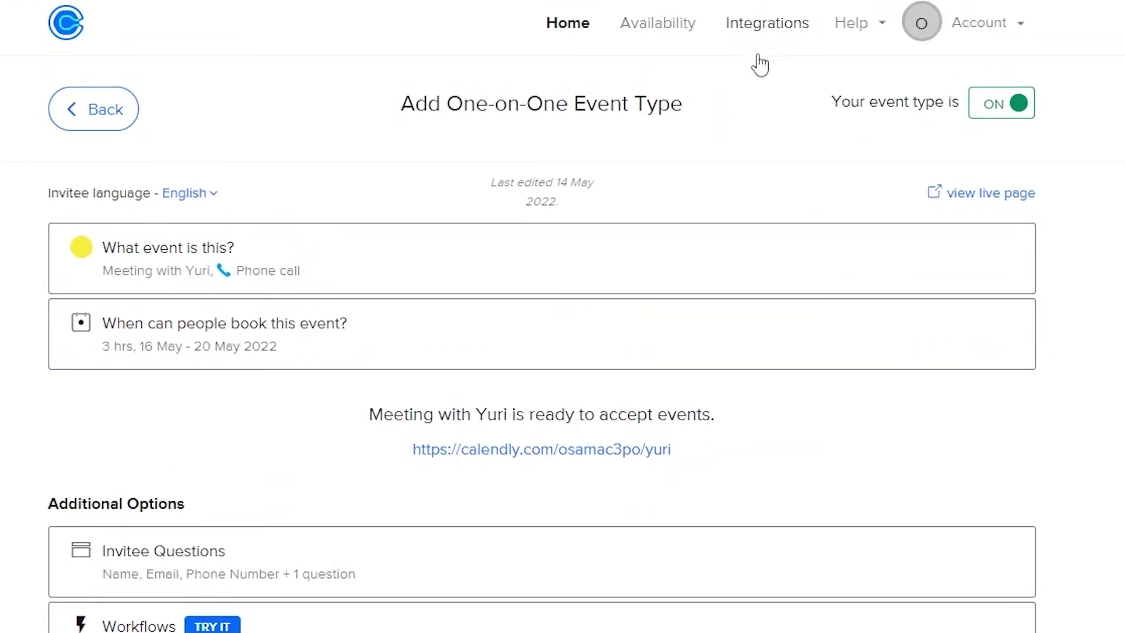
Step: Go to Integrations, filter to Calendars, and open the Outlook Calendar Plug-in
{"action": "left_click", "coordinate": [758, 59]}
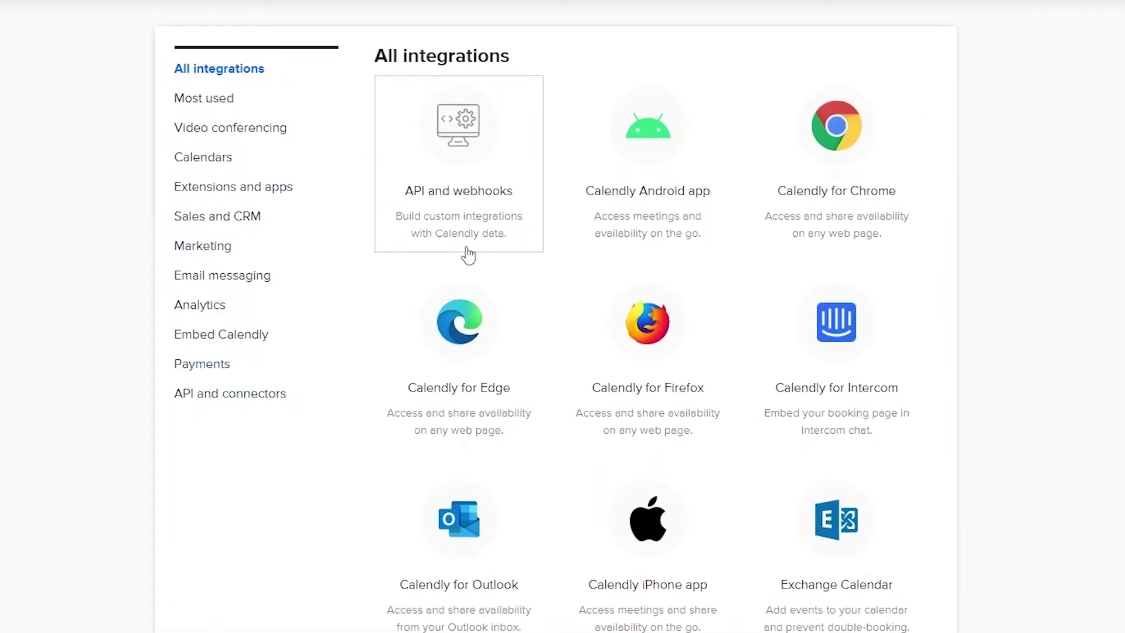
{"action": "scroll", "coordinate": [469, 253], "scroll_direction": "down", "scroll_amount": 5}
{"action": "scroll", "coordinate": [482, 258], "scroll_direction": "up", "scroll_amount": 5}
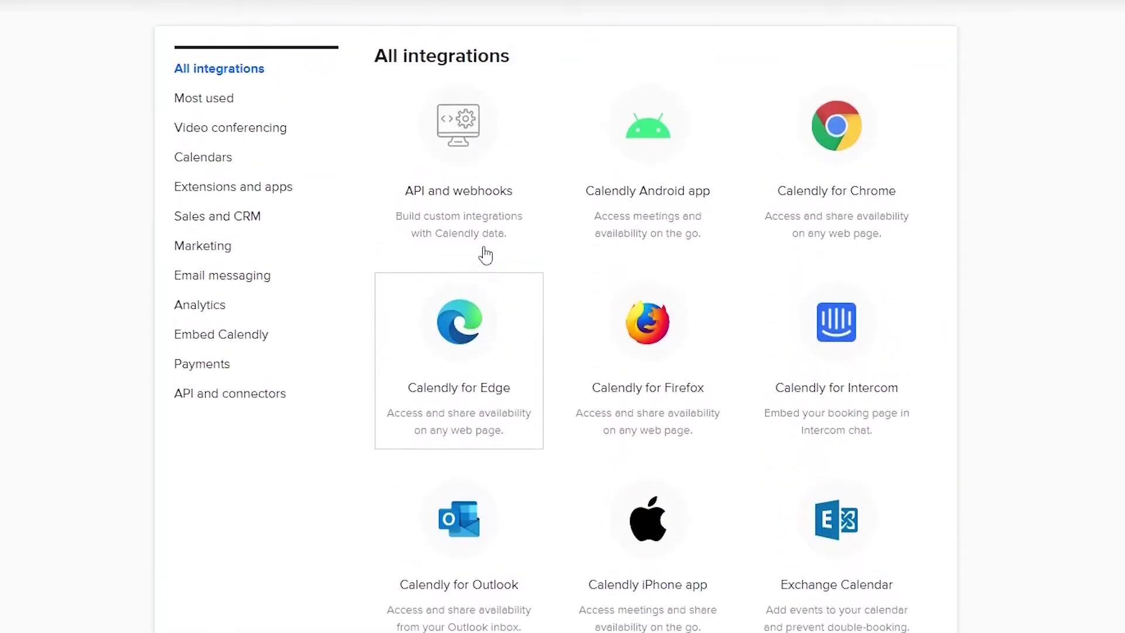
{"action": "left_click", "coordinate": [202, 158]}
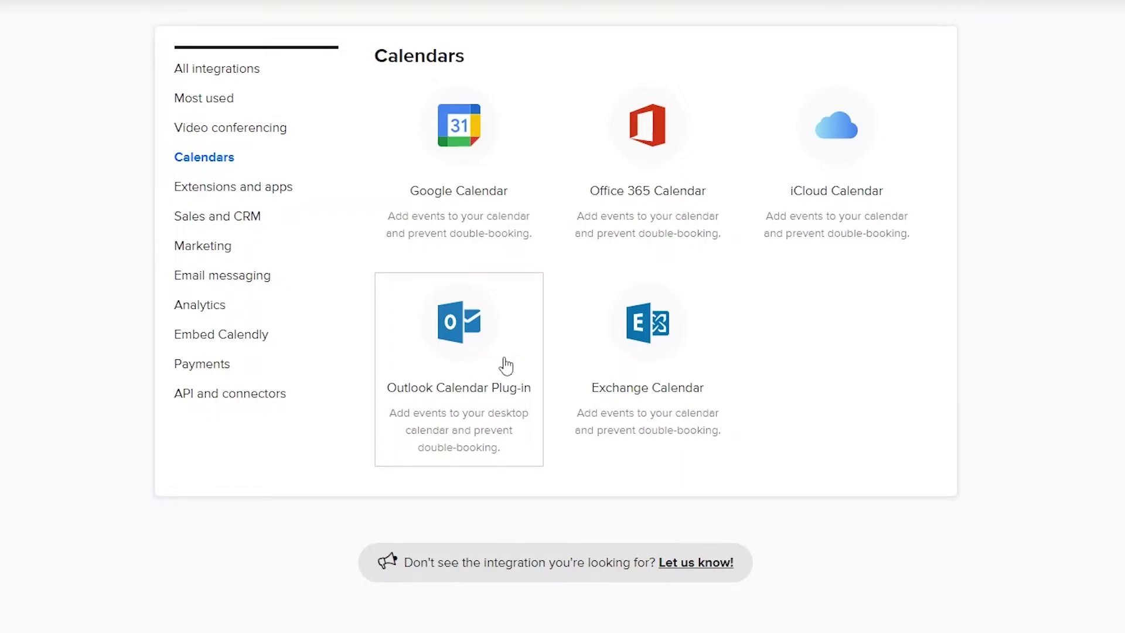
{"action": "left_click", "coordinate": [475, 374]}
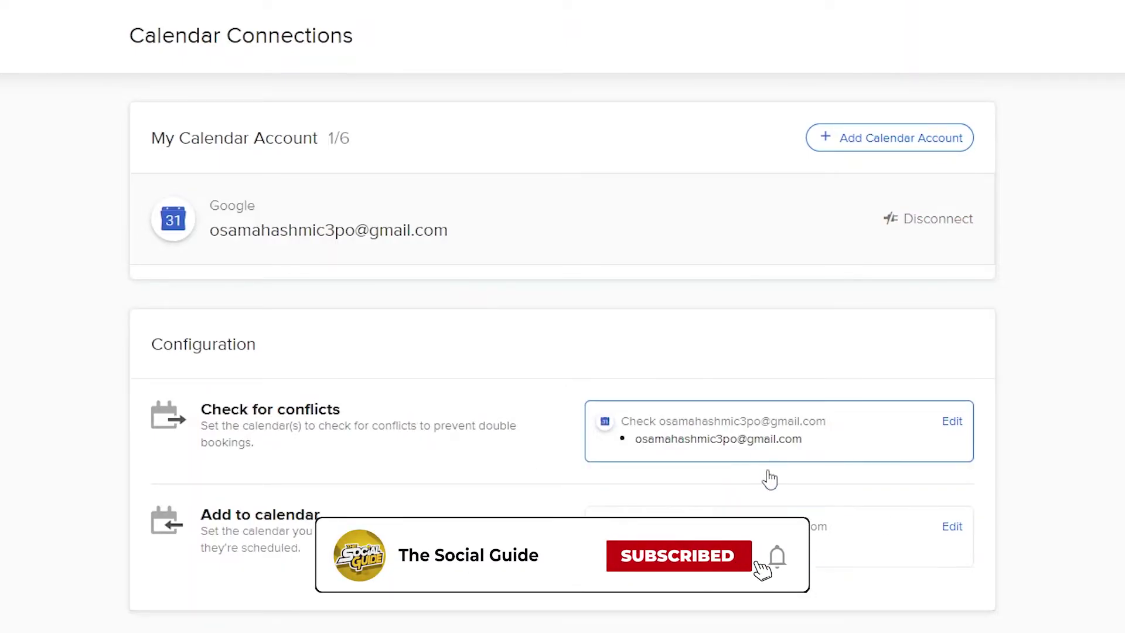
Step: Add a calendar account via Outlook Plug-In and choose Install plug-in at the Exchange prompt
{"action": "left_click", "coordinate": [909, 141]}
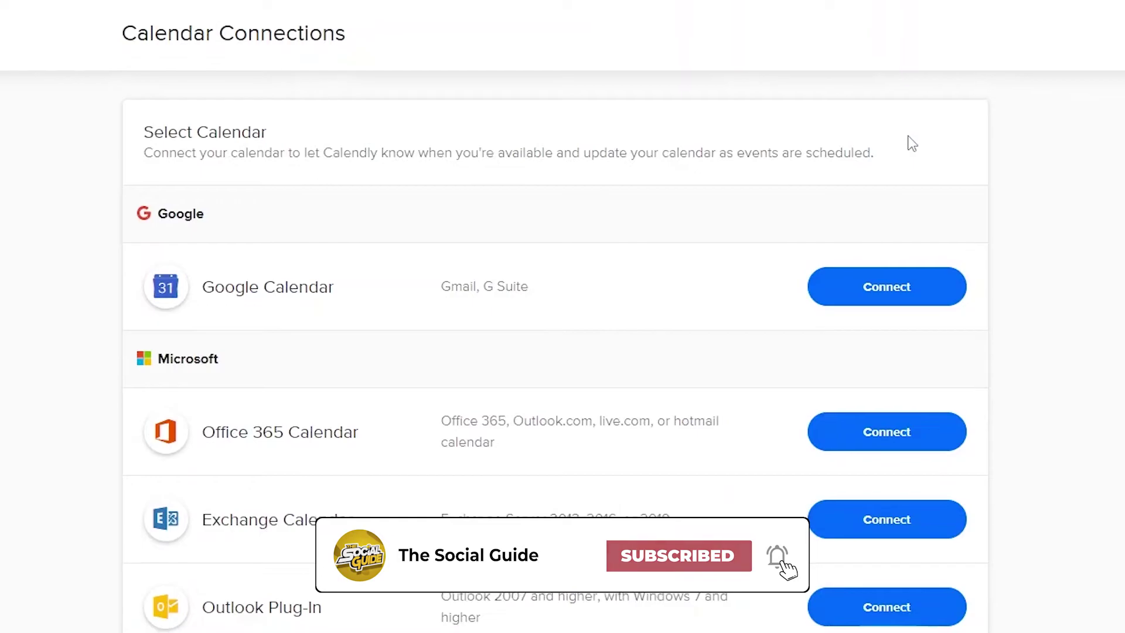
{"action": "scroll", "coordinate": [329, 346], "scroll_direction": "down", "scroll_amount": 3}
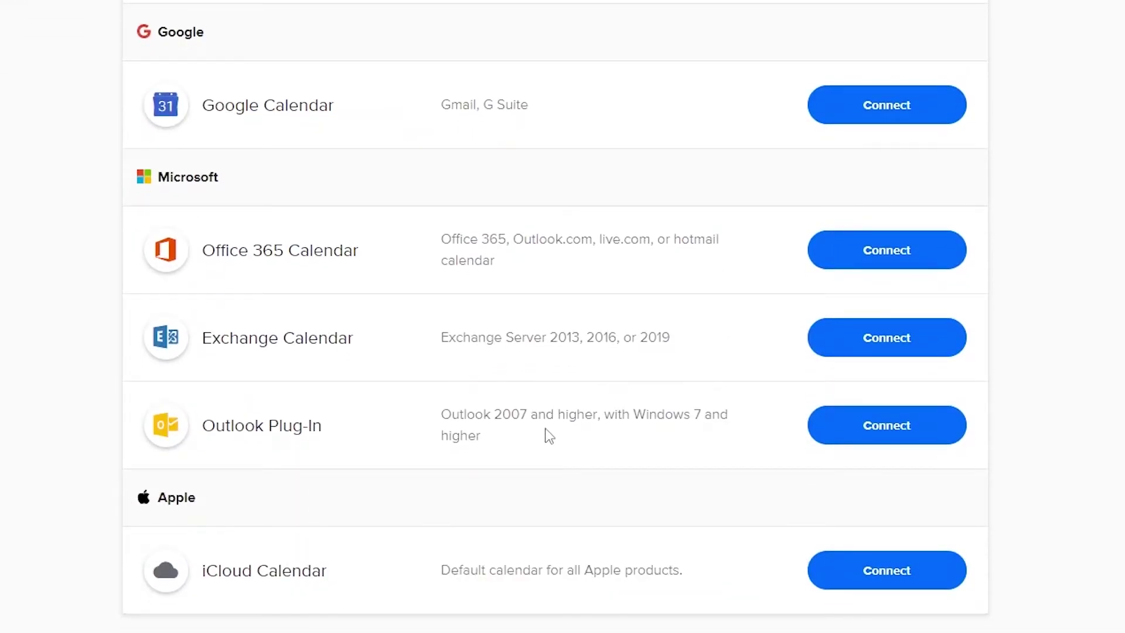
{"action": "left_click", "coordinate": [867, 431]}
{"action": "left_click", "coordinate": [651, 186]}
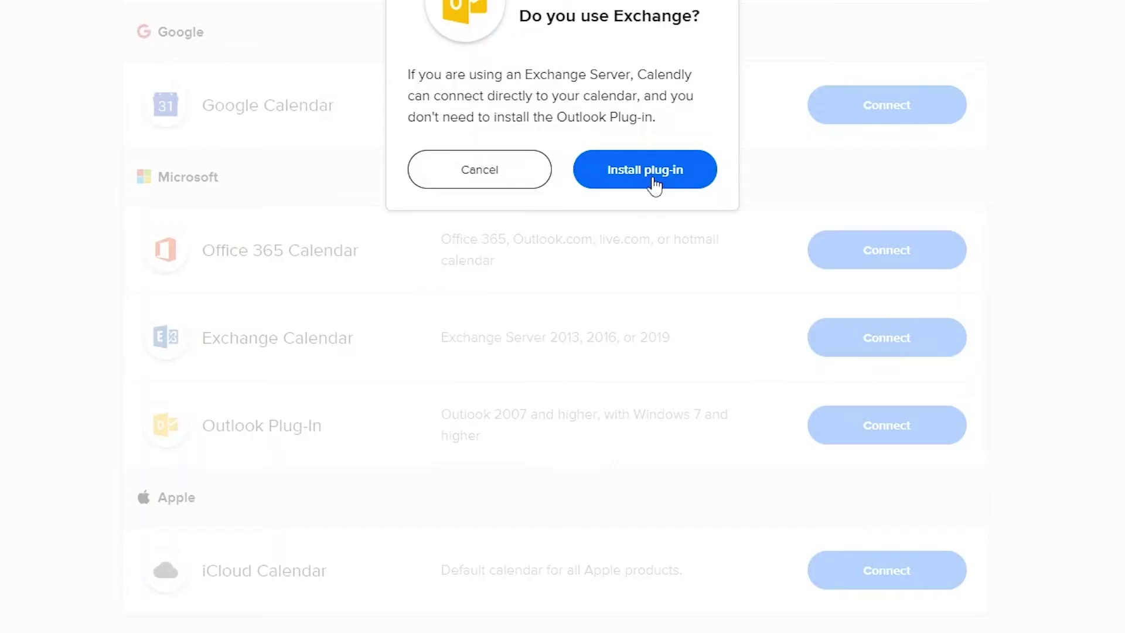
{"action": "left_click", "coordinate": [654, 183]}
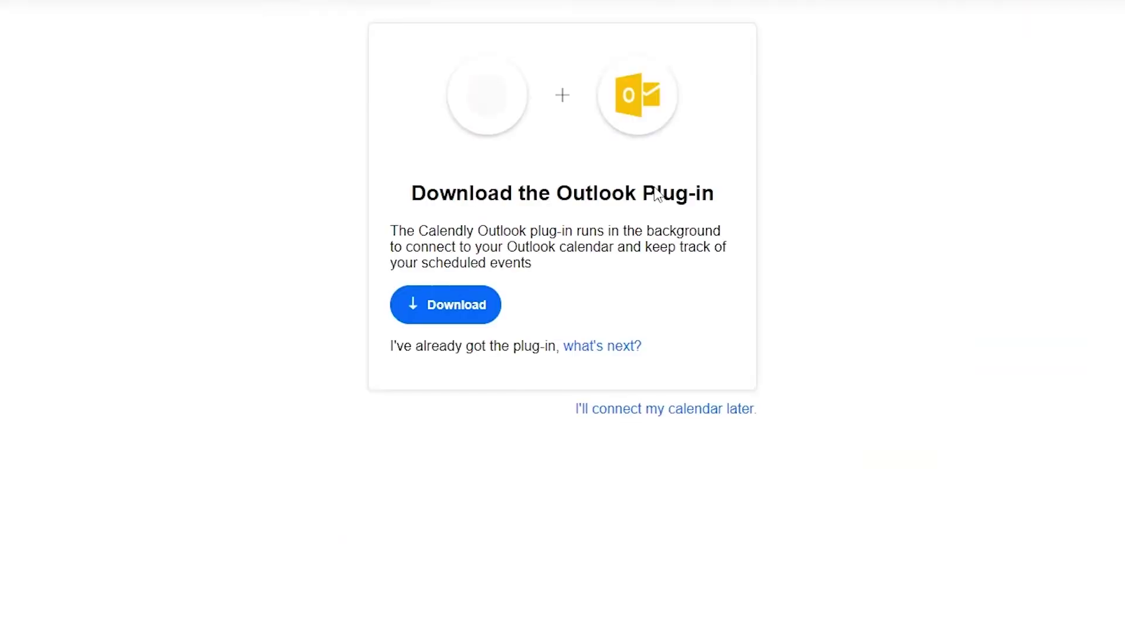
Step: Download the Outlook plug-in and select the plug-in key on the Installation and Setup page
{"action": "left_click", "coordinate": [454, 298]}
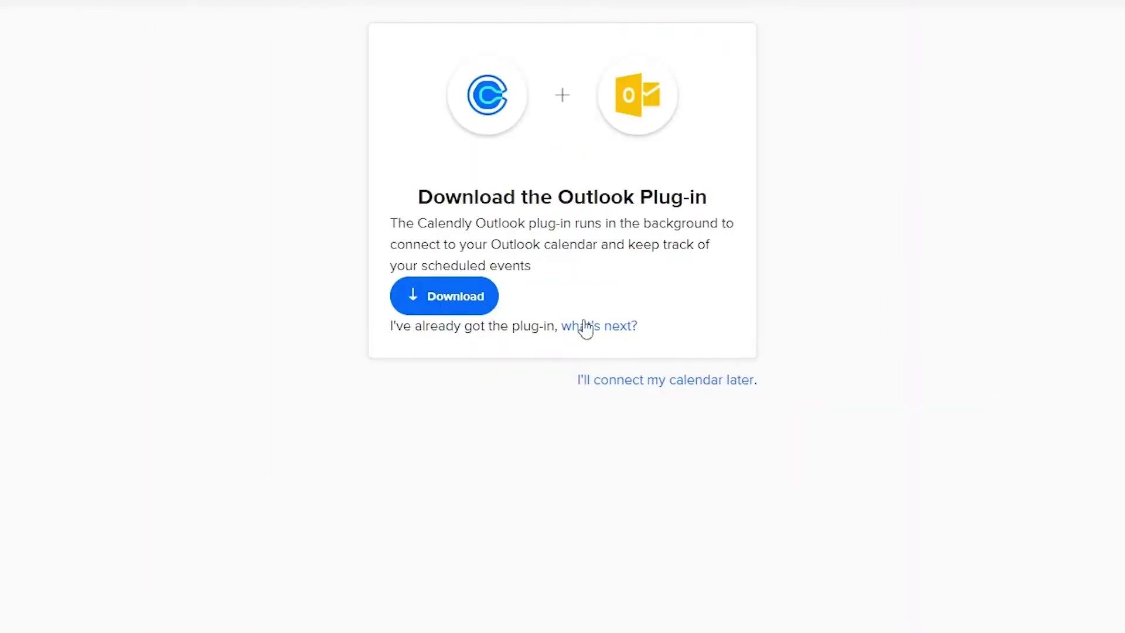
{"action": "left_click", "coordinate": [585, 329]}
{"action": "scroll", "coordinate": [587, 330], "scroll_direction": "up", "scroll_amount": 2}
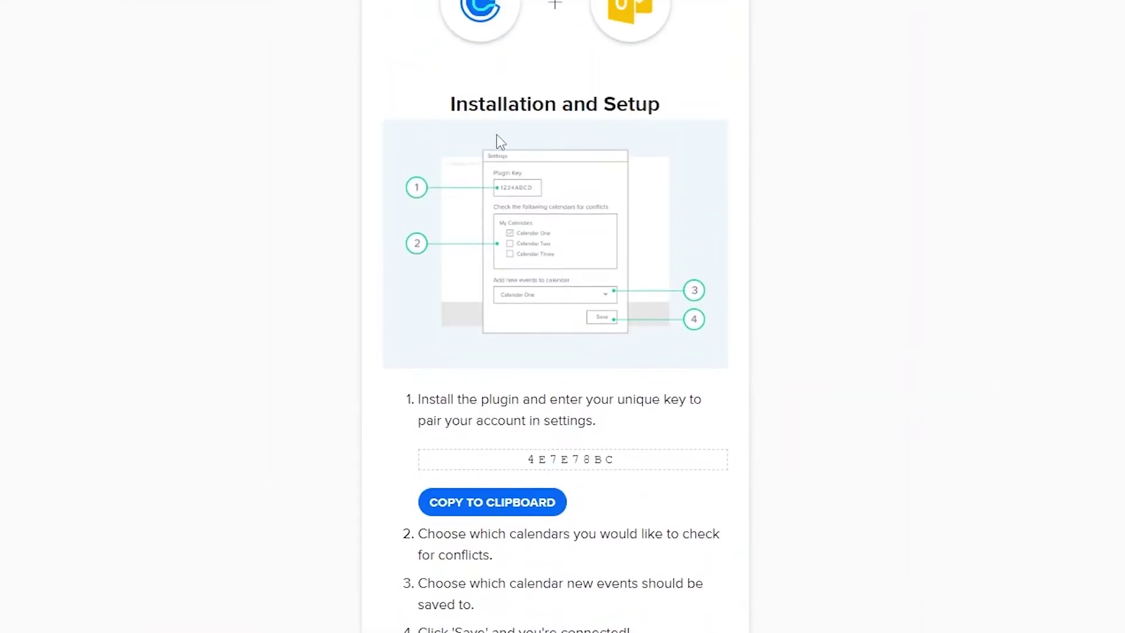
{"action": "left_click_drag", "start_coordinate": [452, 109], "coordinate": [660, 110]}
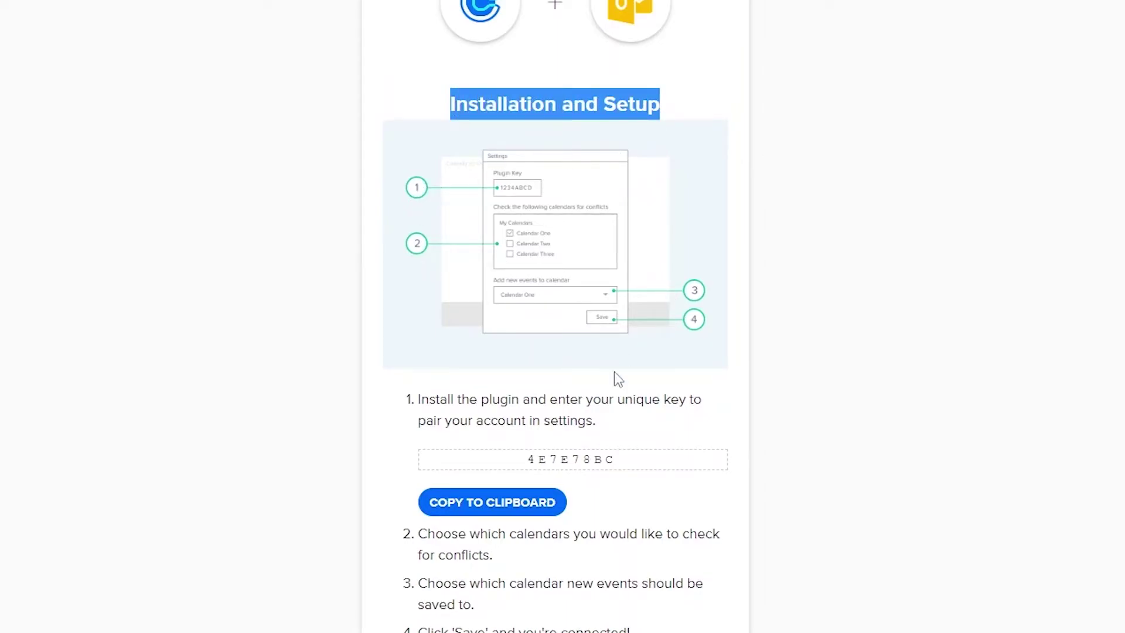
{"action": "left_click_drag", "start_coordinate": [515, 463], "coordinate": [623, 464]}
{"action": "key", "text": "ctrl+c"}
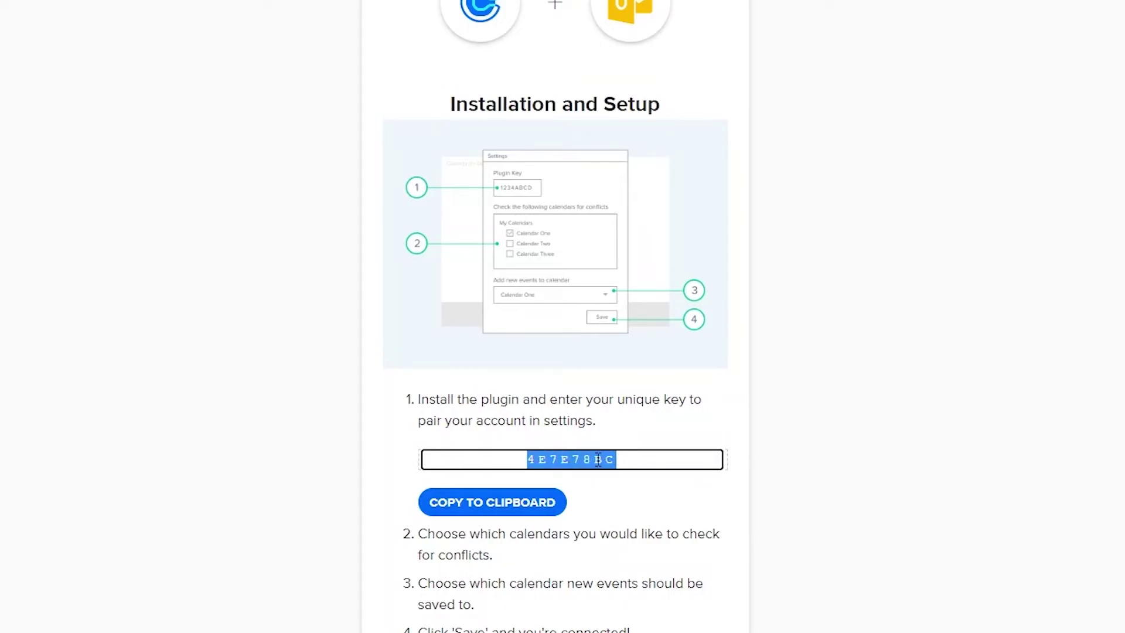
{"action": "scroll", "coordinate": [658, 515], "scroll_direction": "down", "scroll_amount": 1}
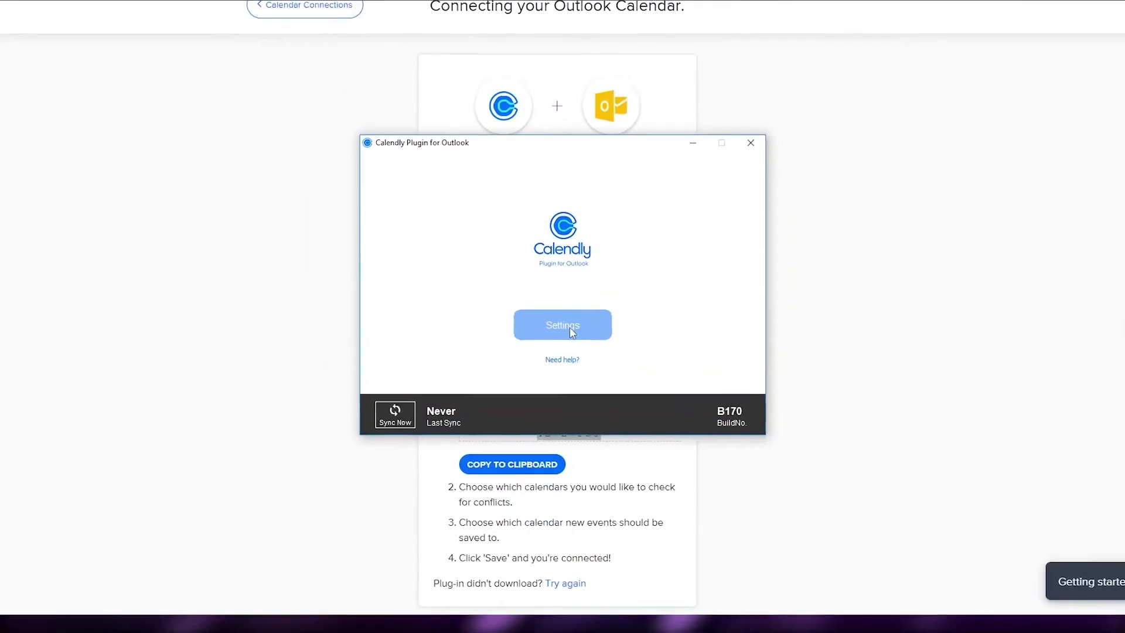
Step: Paste the copied key into the plug-in key field, review the calendar and advanced options, and save
{"action": "left_click", "coordinate": [563, 326]}
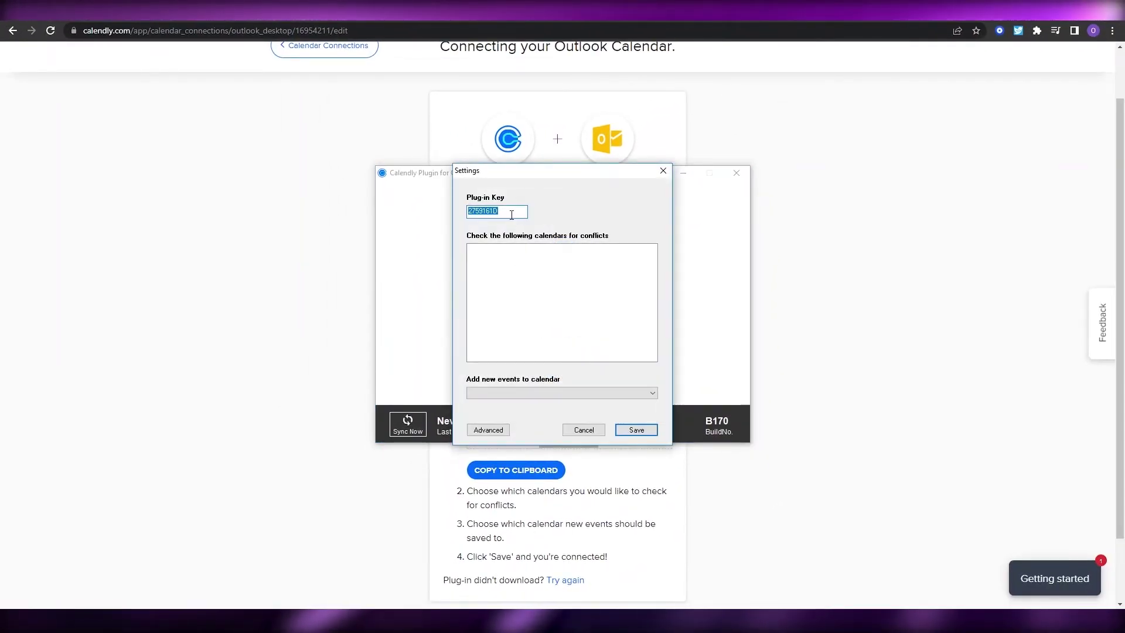
{"action": "right_click", "coordinate": [469, 213]}
{"action": "left_click", "coordinate": [498, 263]}
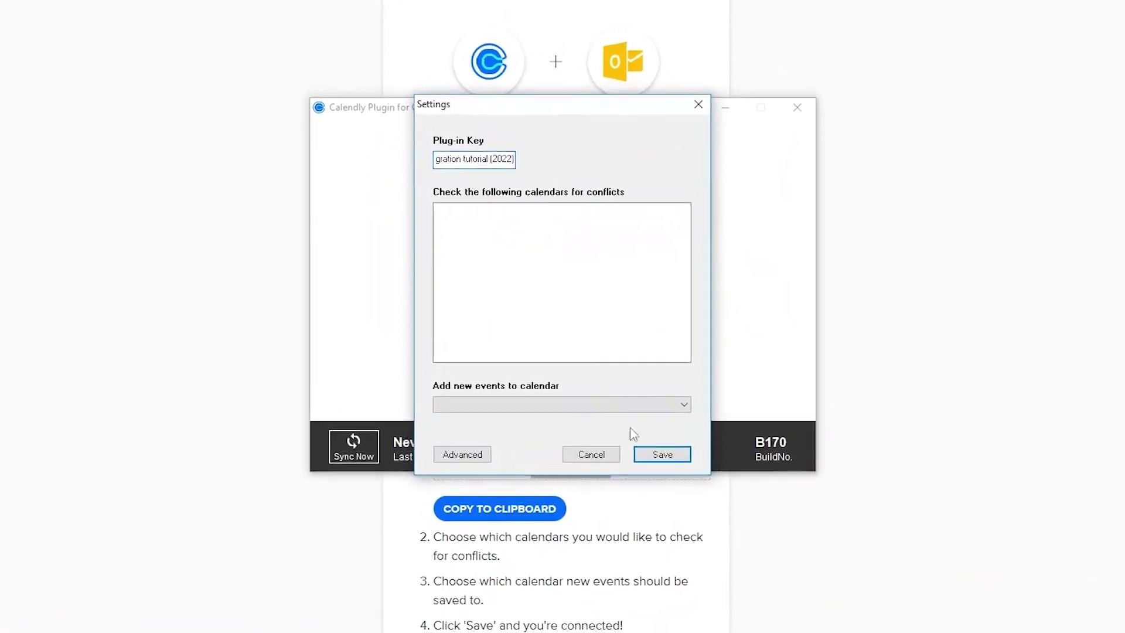
{"action": "left_click", "coordinate": [656, 409]}
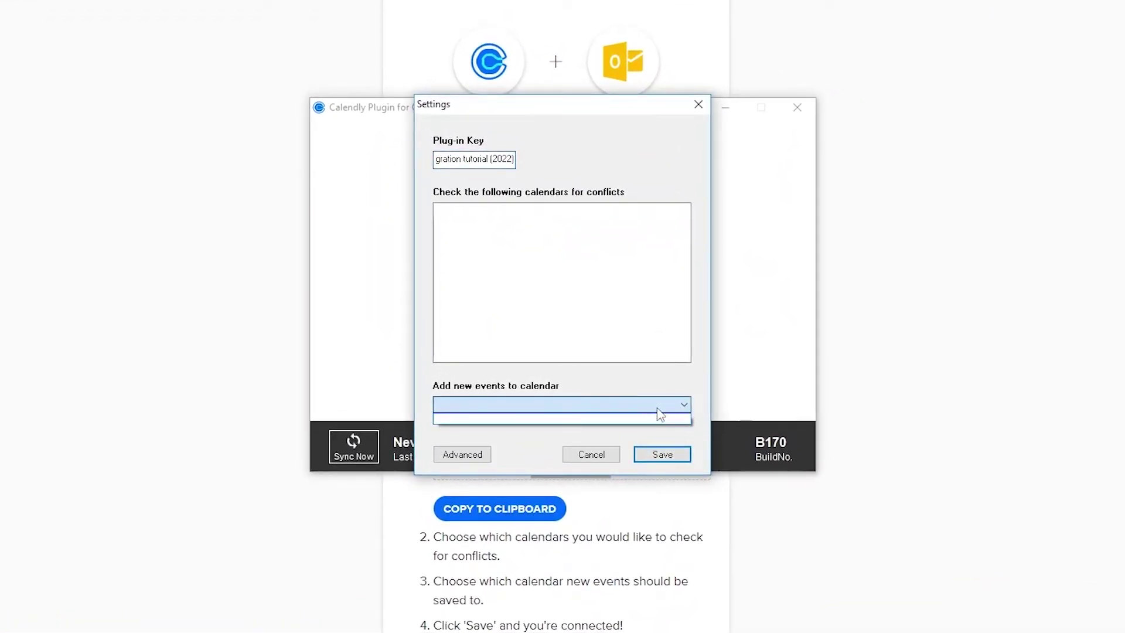
{"action": "left_click", "coordinate": [550, 452]}
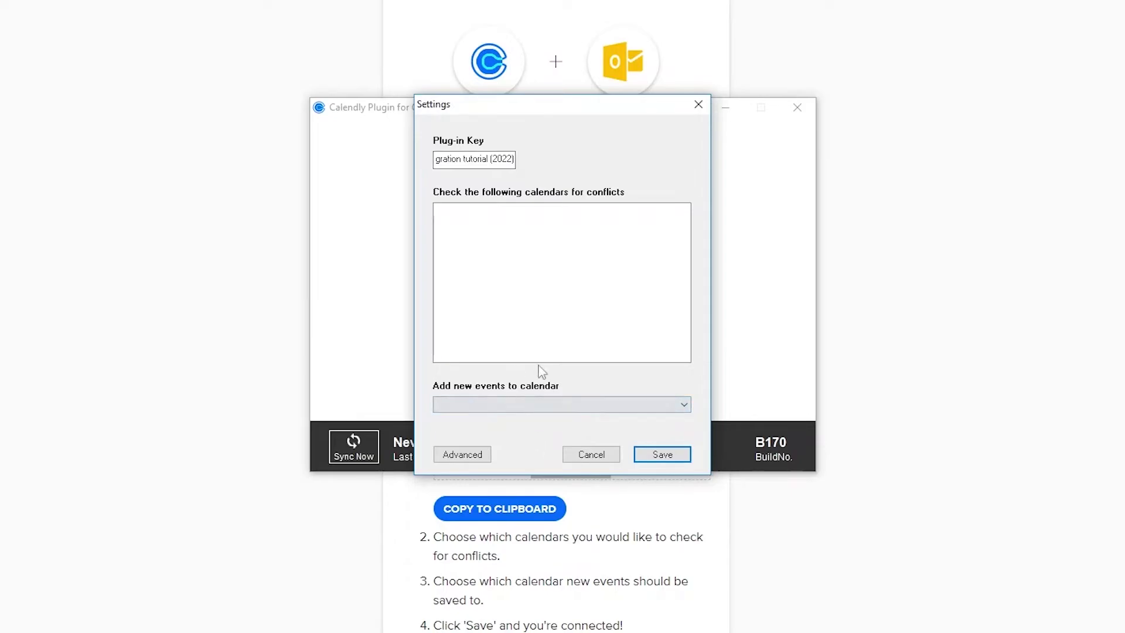
{"action": "left_click", "coordinate": [462, 455]}
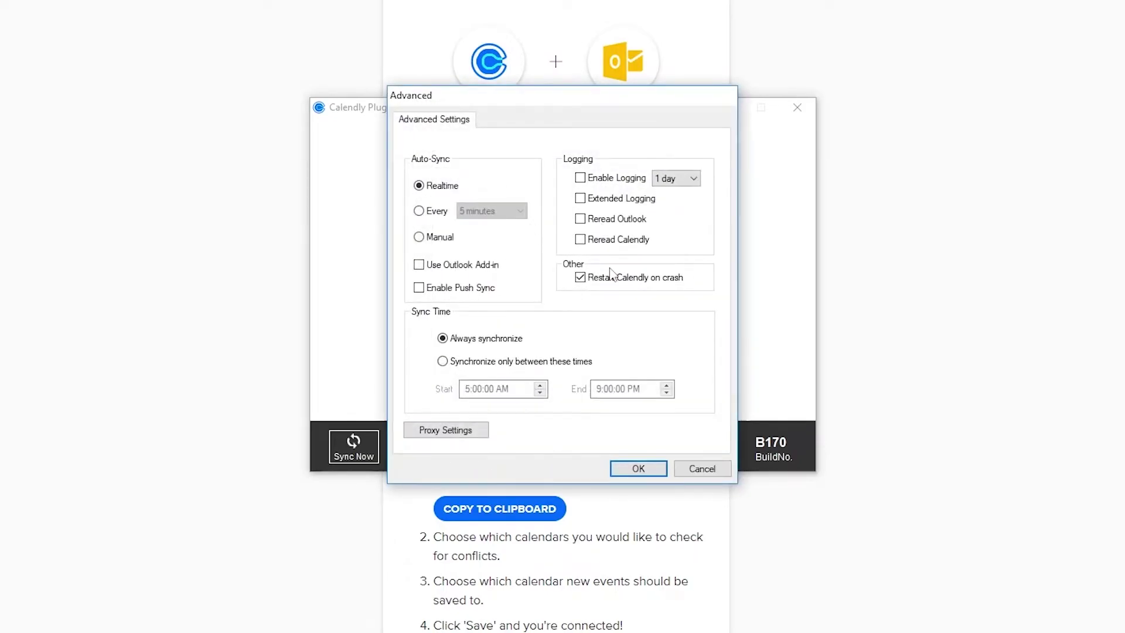
{"action": "left_click", "coordinate": [695, 469]}
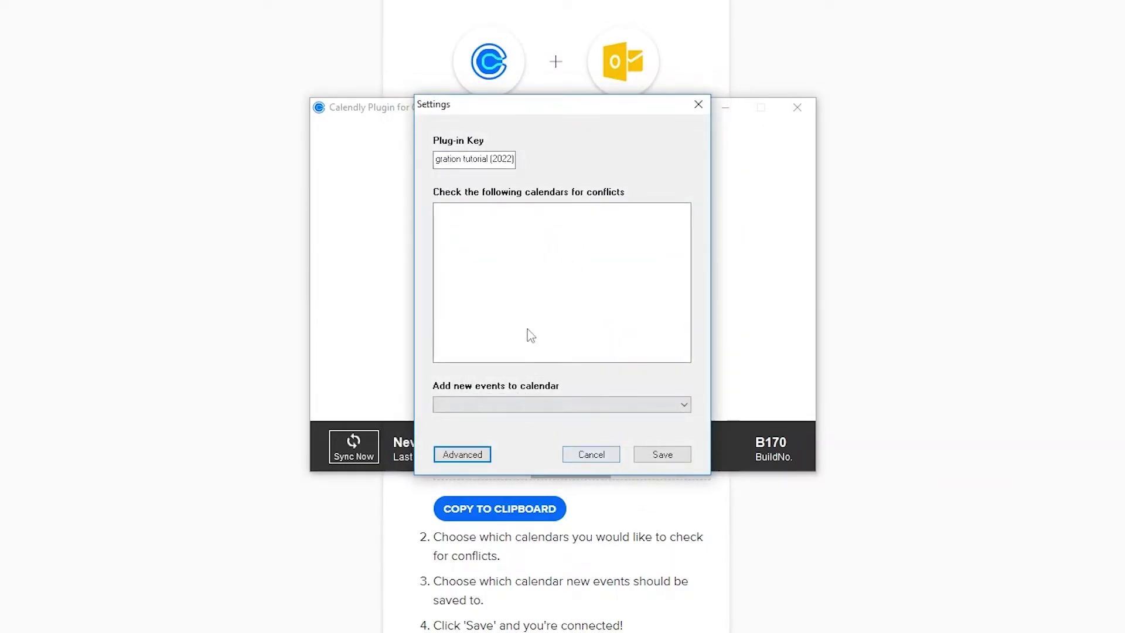
{"action": "left_click", "coordinate": [656, 460]}
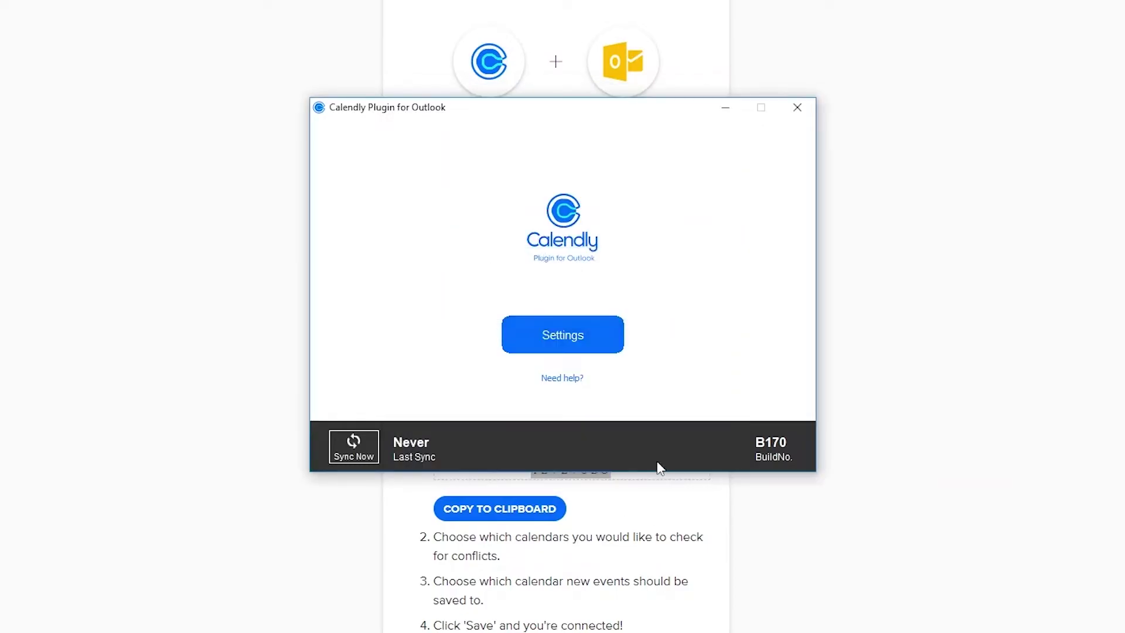
Step: Sync the plugin now, then recheck the new-event calendar setting and save again
{"action": "left_click", "coordinate": [359, 448]}
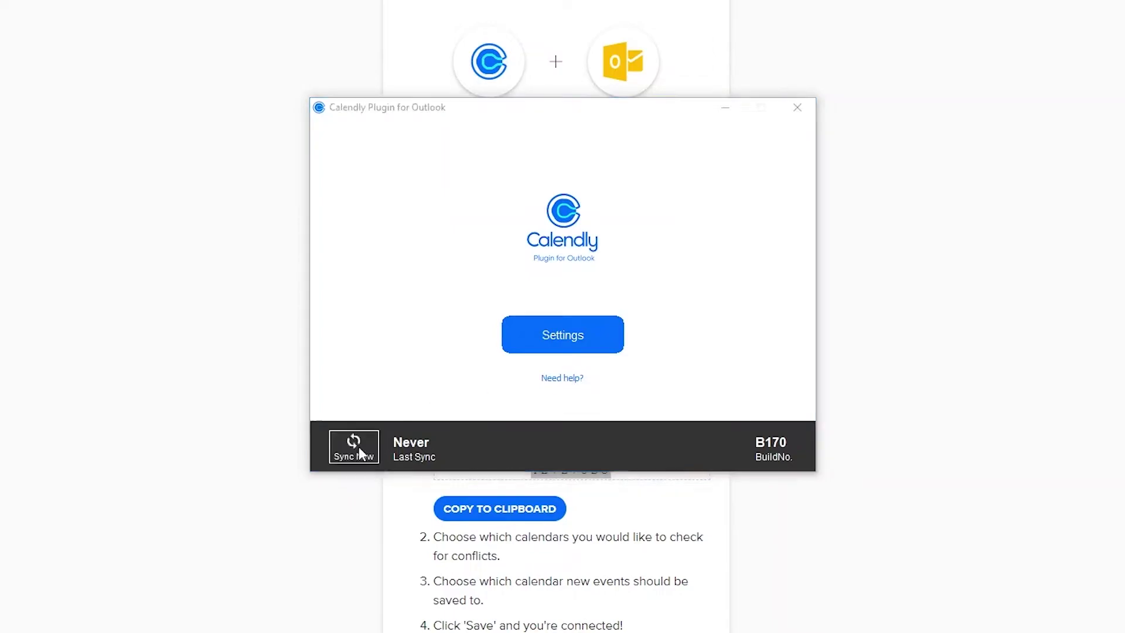
{"action": "left_click", "coordinate": [596, 335]}
{"action": "left_click", "coordinate": [527, 409]}
{"action": "left_click", "coordinate": [529, 417]}
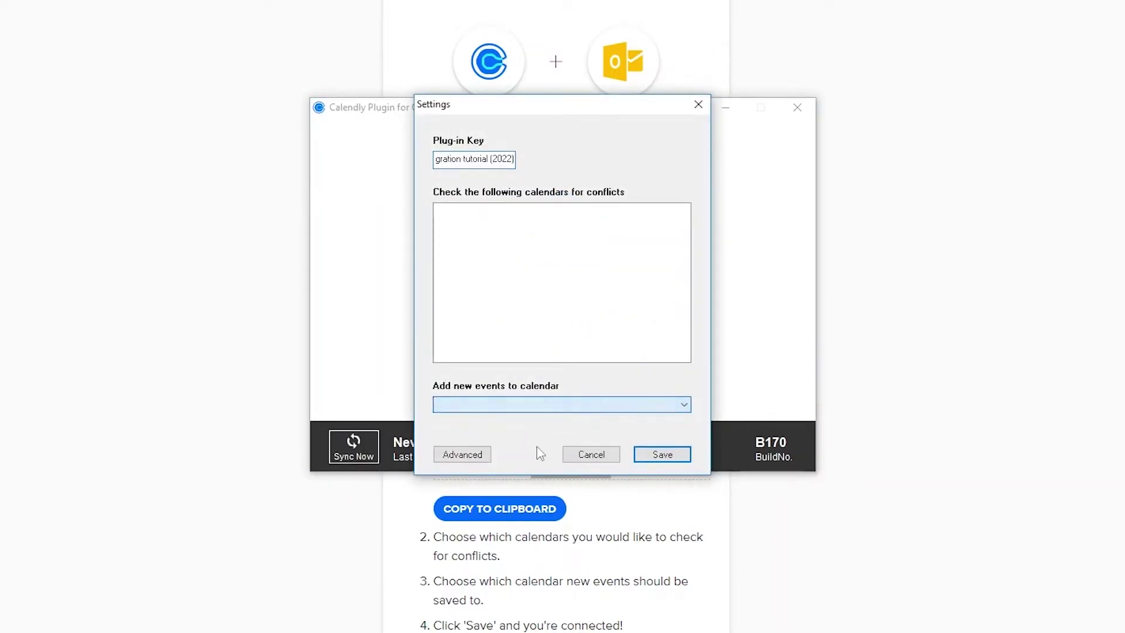
{"action": "left_click", "coordinate": [662, 455]}
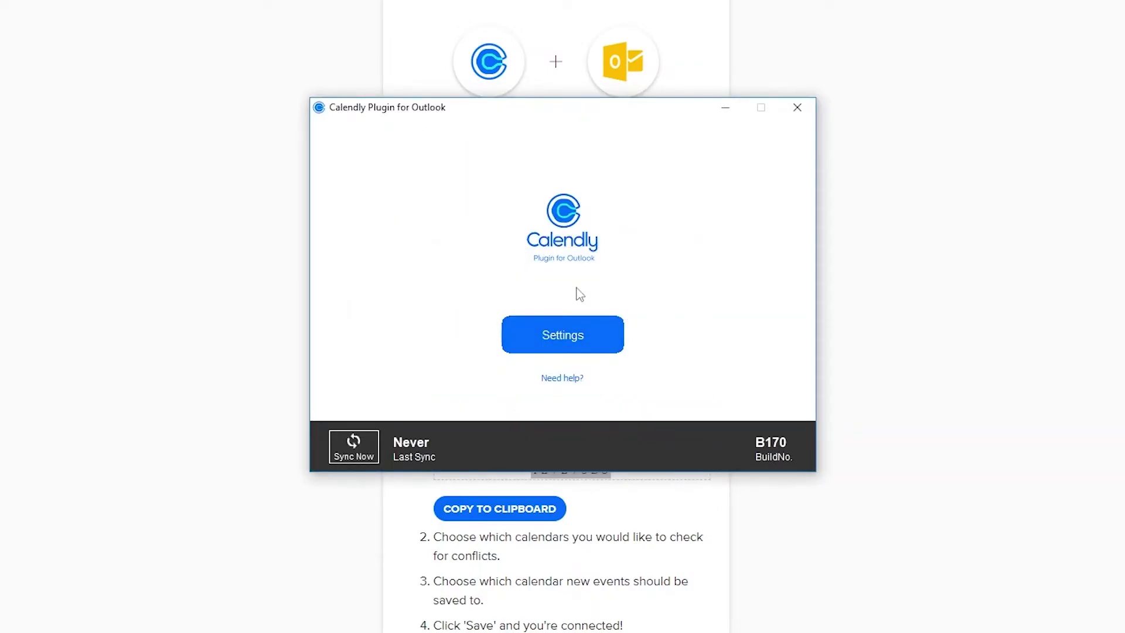
Step: Copy the plug-in key from the setup page, paste it into the key field, and save
{"action": "left_click", "coordinate": [597, 335]}
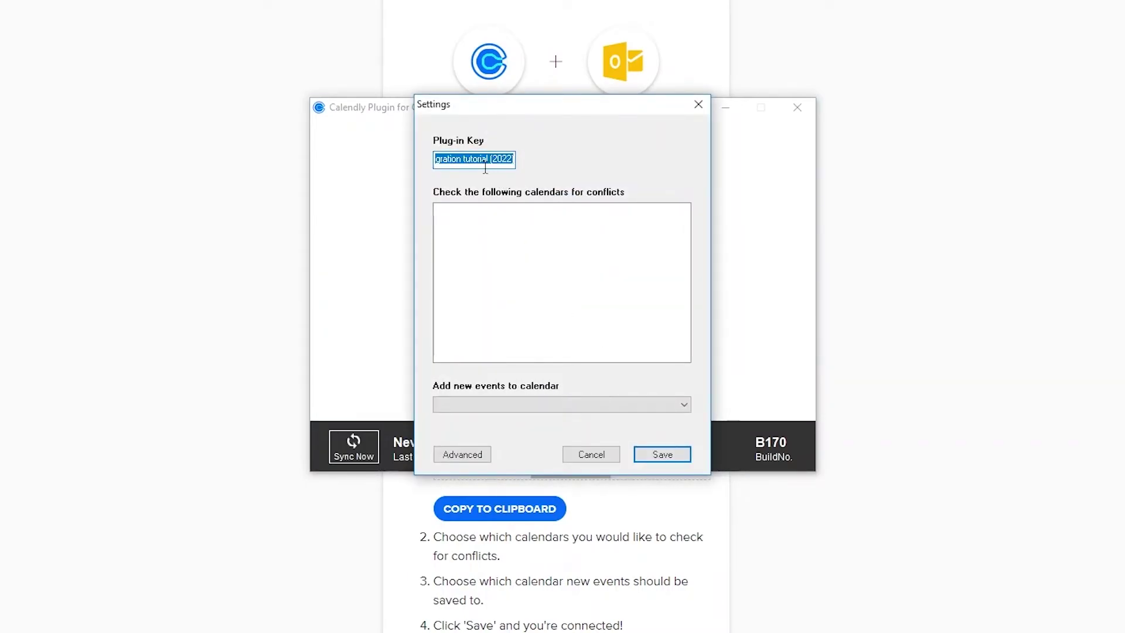
{"action": "right_click", "coordinate": [485, 168]}
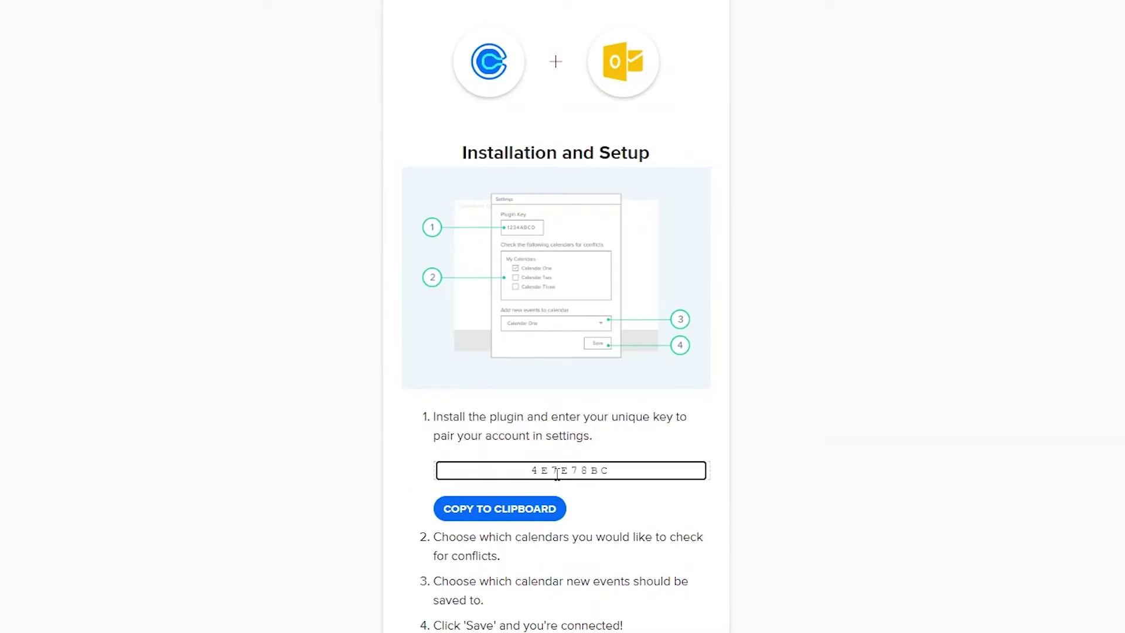
{"action": "left_click", "coordinate": [501, 519]}
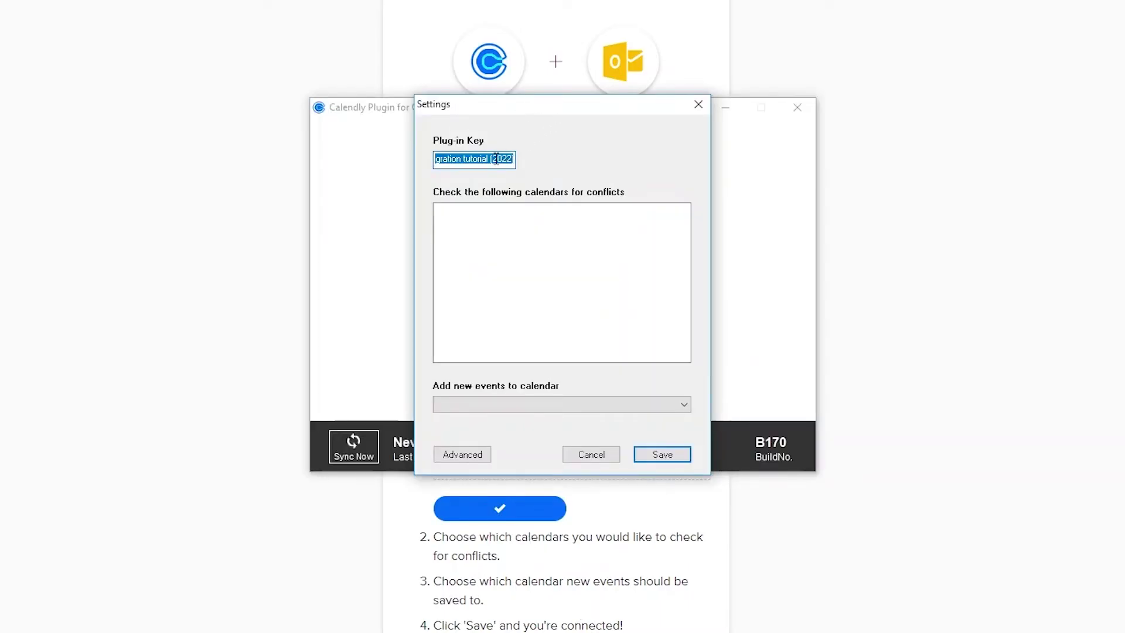
{"action": "right_click", "coordinate": [496, 159]}
{"action": "left_click", "coordinate": [533, 226]}
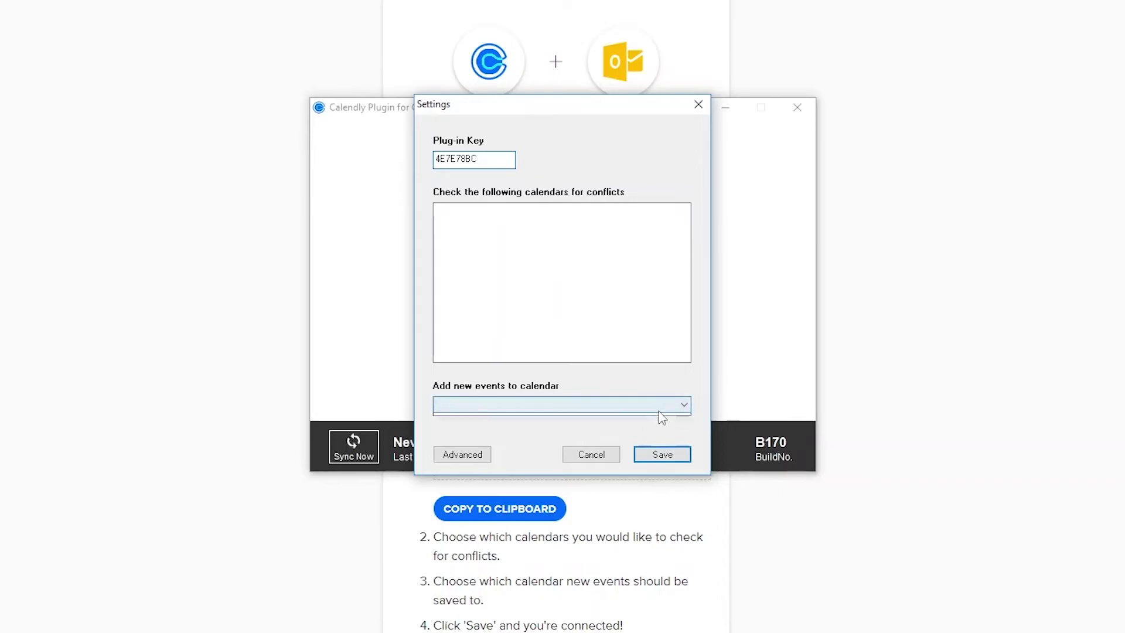
{"action": "left_click", "coordinate": [668, 456]}
Step: Reopen the plugin settings to confirm the saved key and save them once more
{"action": "left_click", "coordinate": [582, 350]}
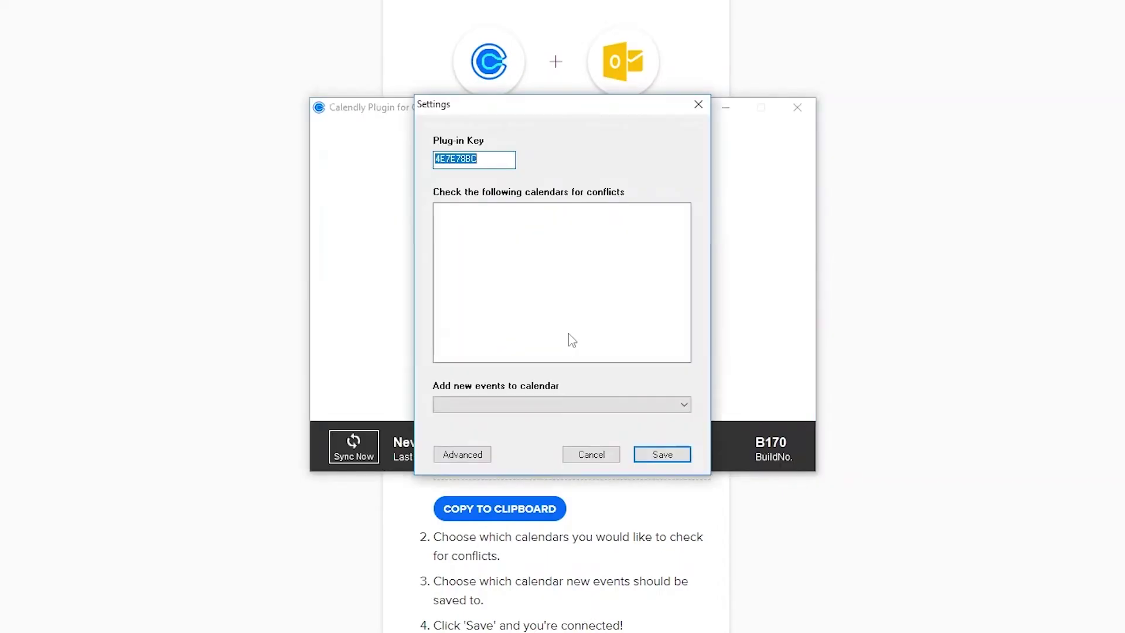
{"action": "left_click", "coordinate": [535, 405]}
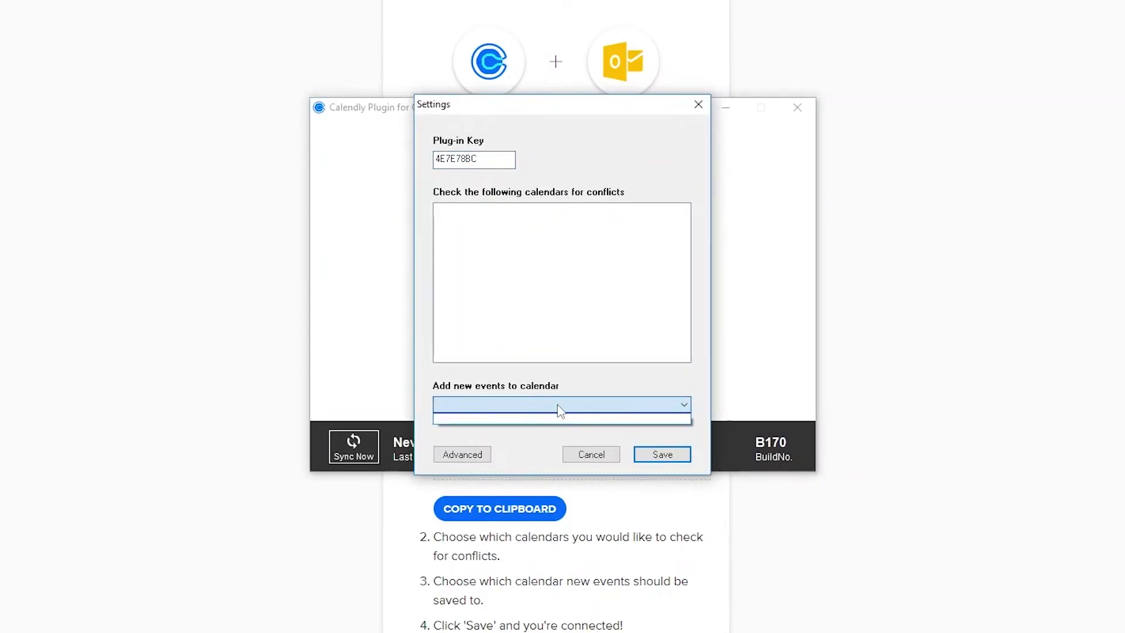
{"action": "left_click", "coordinate": [558, 408]}
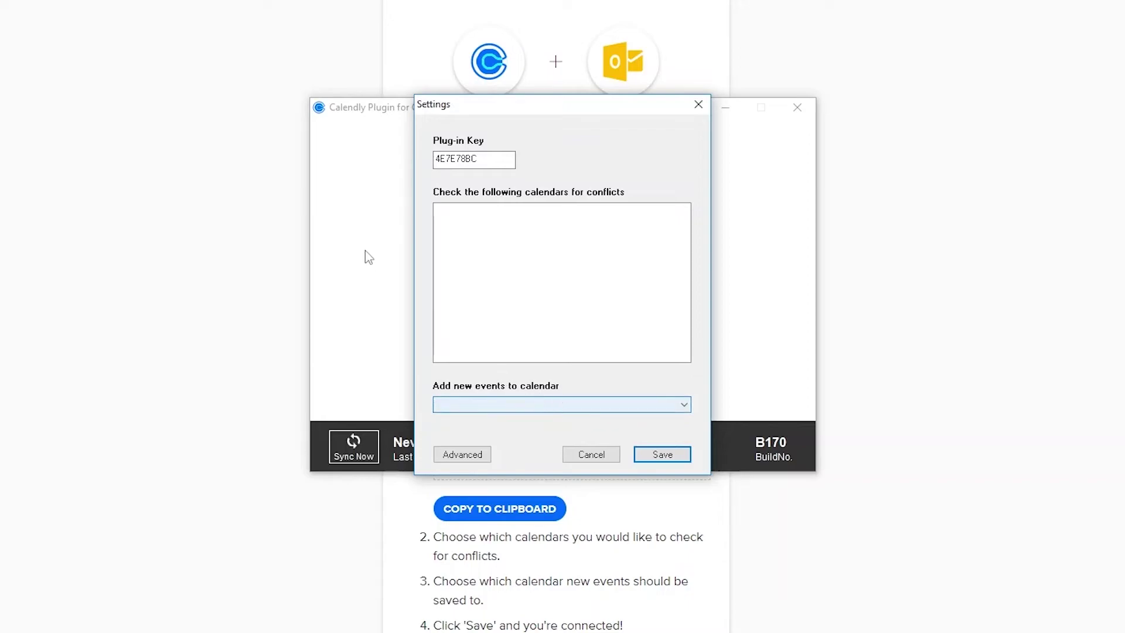
{"action": "left_click", "coordinate": [668, 456]}
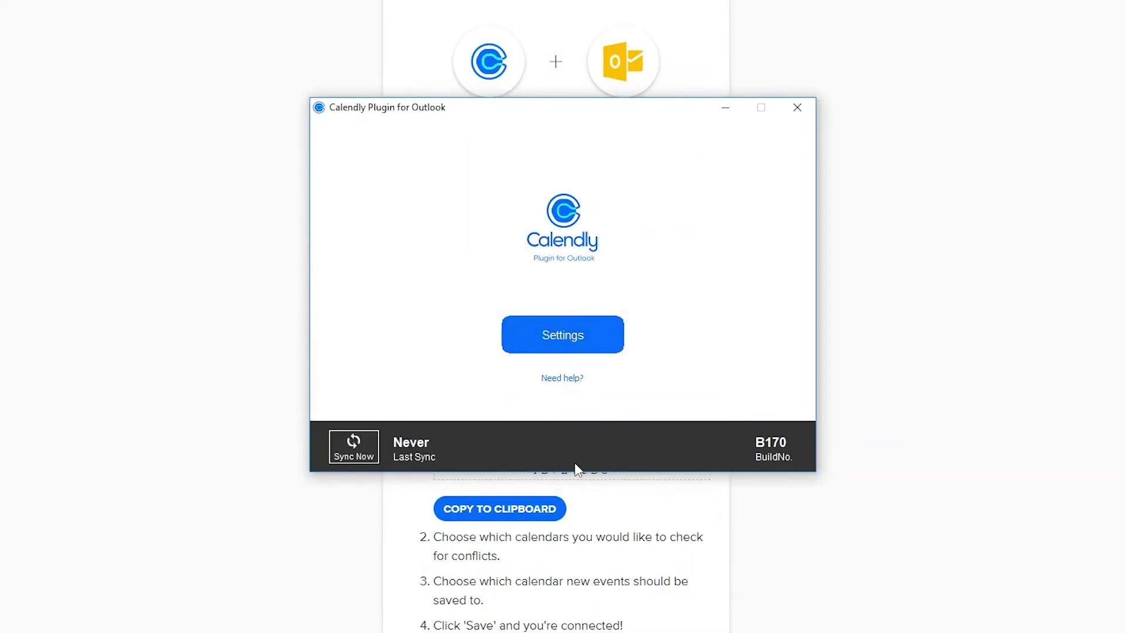
Step: Return to the Connecting your Outlook Calendar page and read through setup steps 2 and 3
{"action": "left_click", "coordinate": [862, 493]}
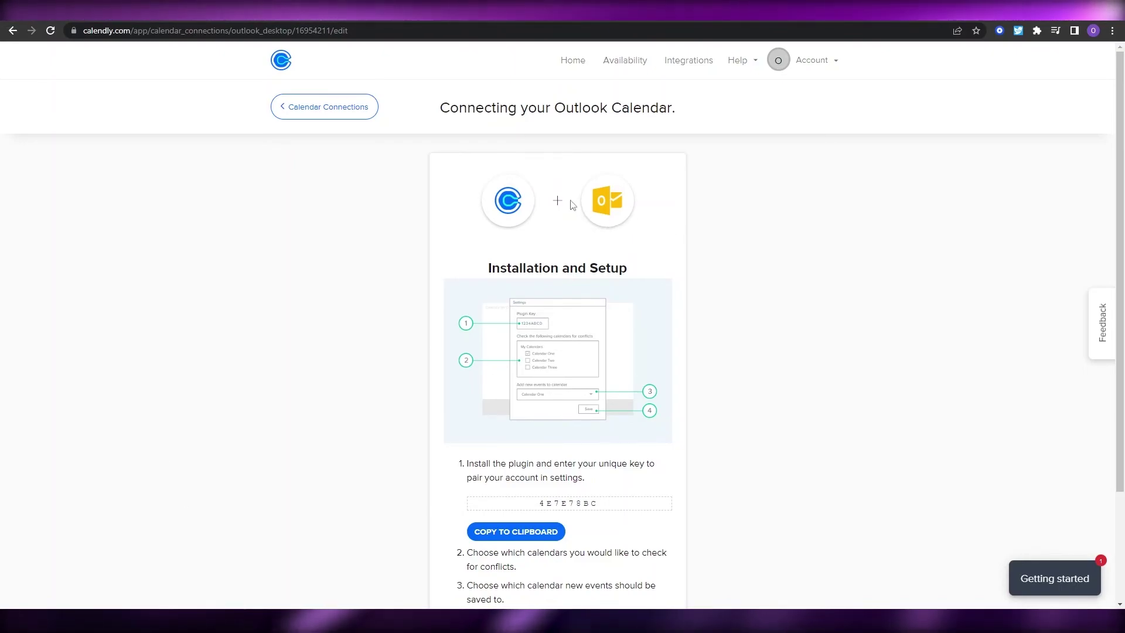
{"action": "scroll", "coordinate": [596, 226], "scroll_direction": "down", "scroll_amount": 1}
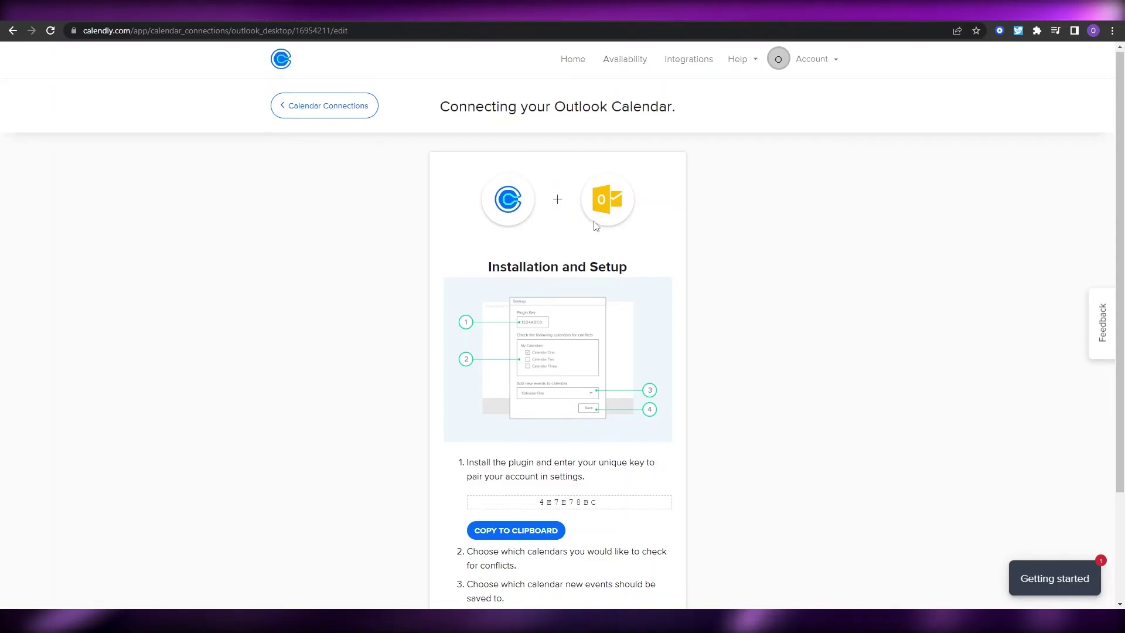
{"action": "scroll", "coordinate": [596, 226], "scroll_direction": "down", "scroll_amount": 1}
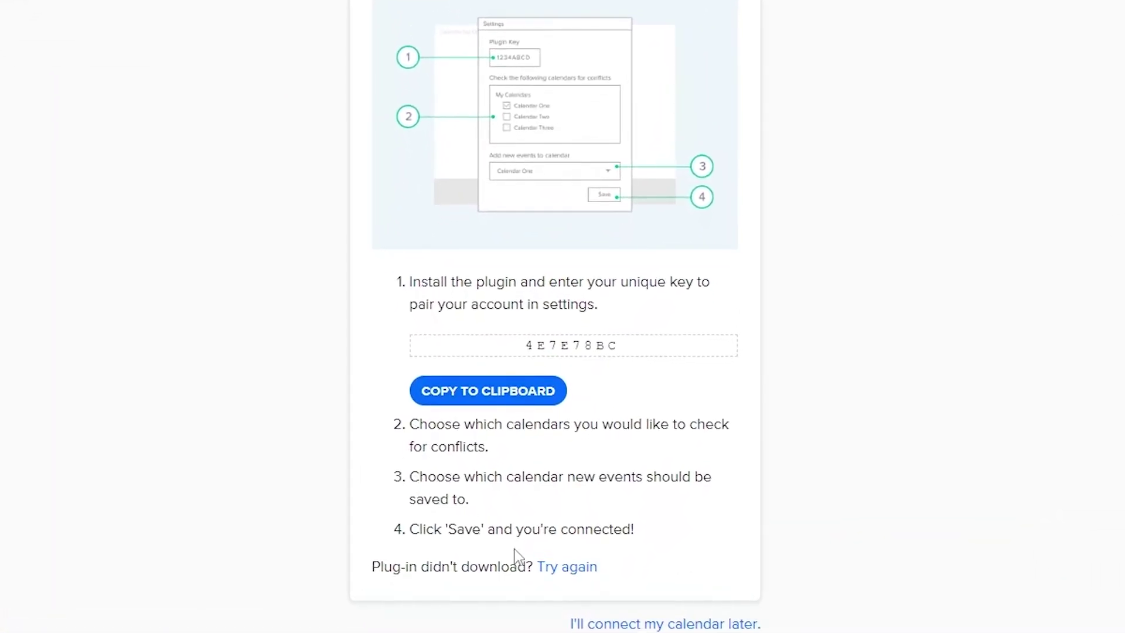
{"action": "left_click_drag", "start_coordinate": [492, 431], "coordinate": [500, 445]}
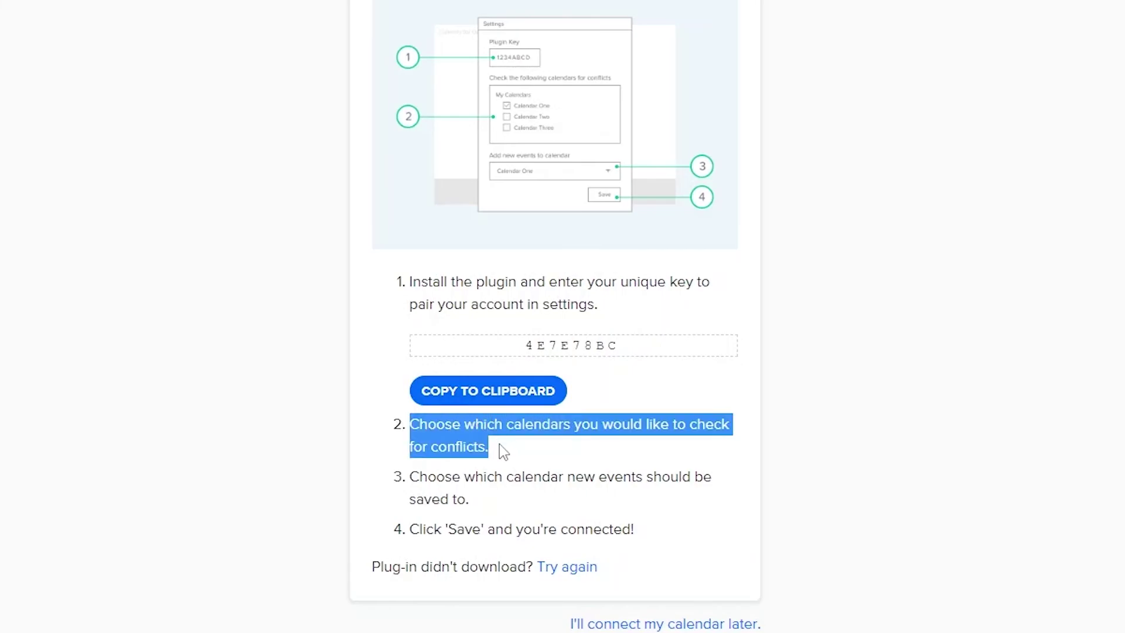
{"action": "left_click", "coordinate": [487, 469]}
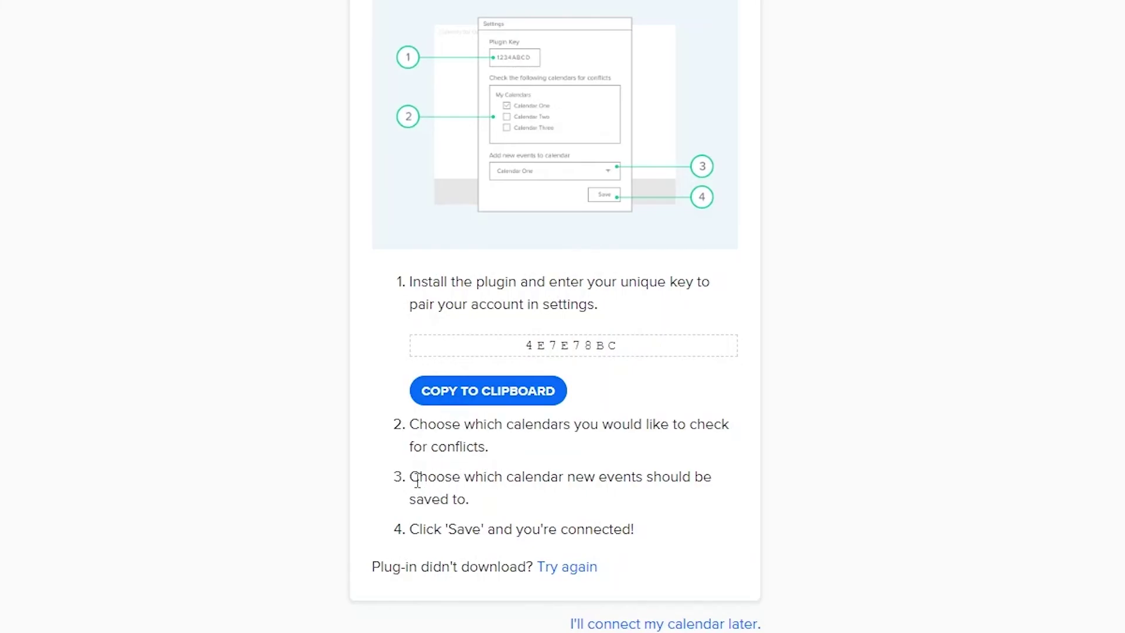
{"action": "left_click_drag", "start_coordinate": [456, 489], "coordinate": [477, 497]}
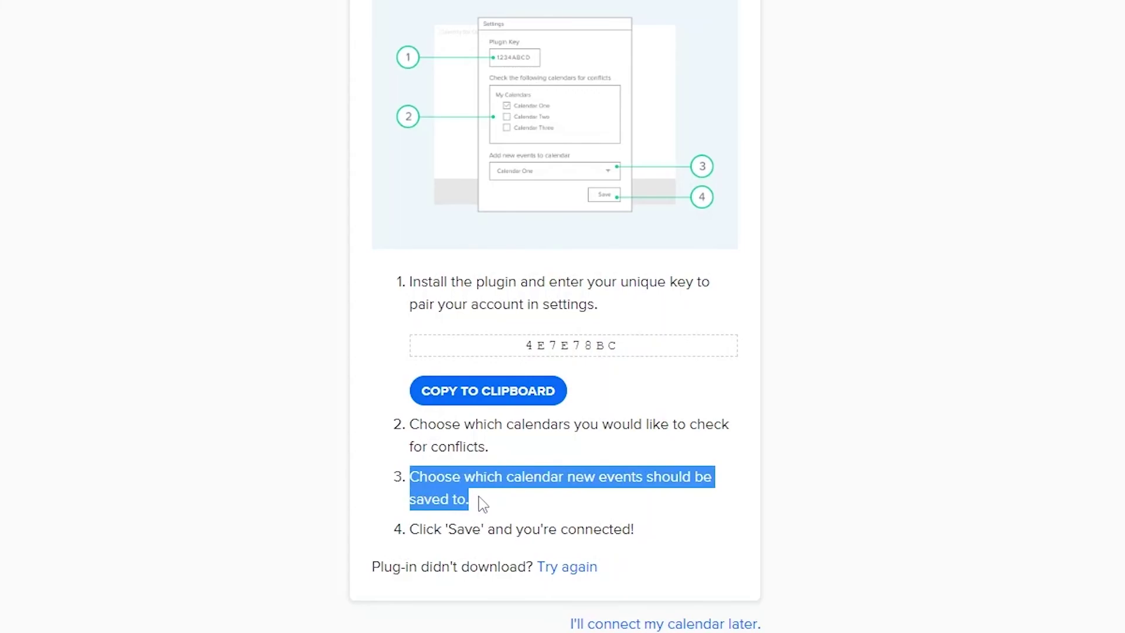
{"action": "left_click", "coordinate": [413, 533]}
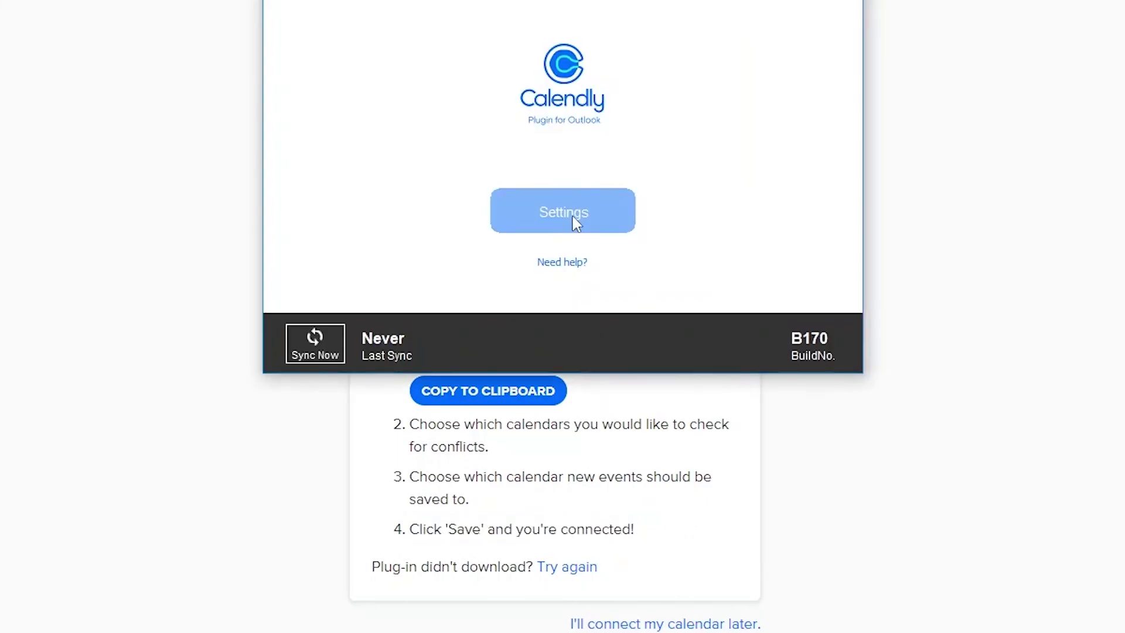
Step: Reopen the plugin settings to check the key and scroll the conflict-calendar list
{"action": "left_click", "coordinate": [573, 220]}
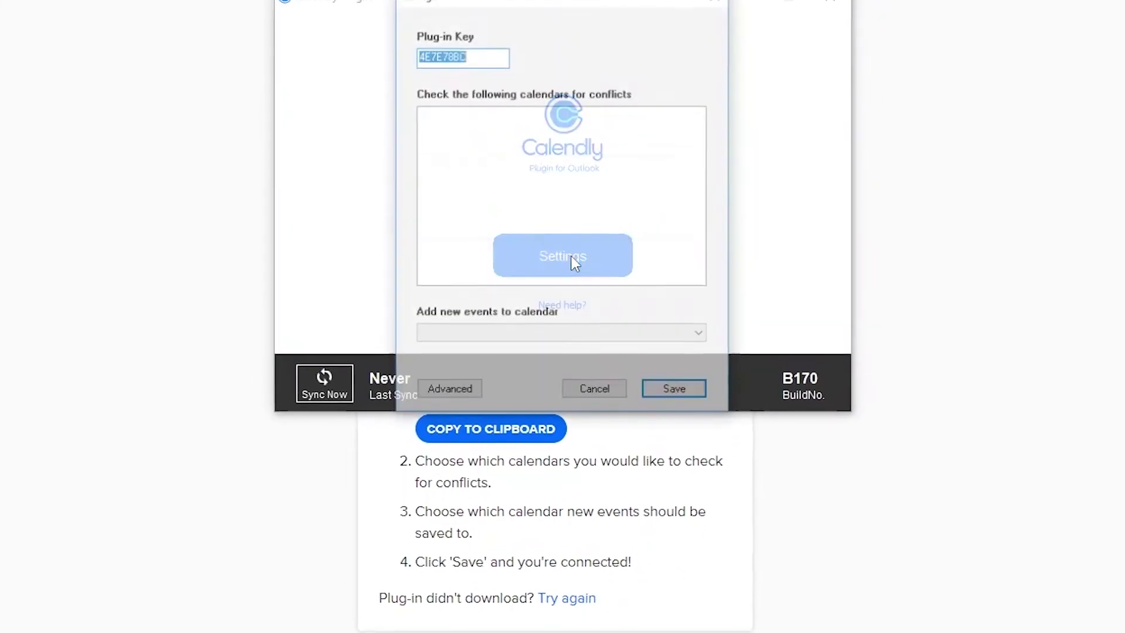
{"action": "left_click", "coordinate": [490, 211]}
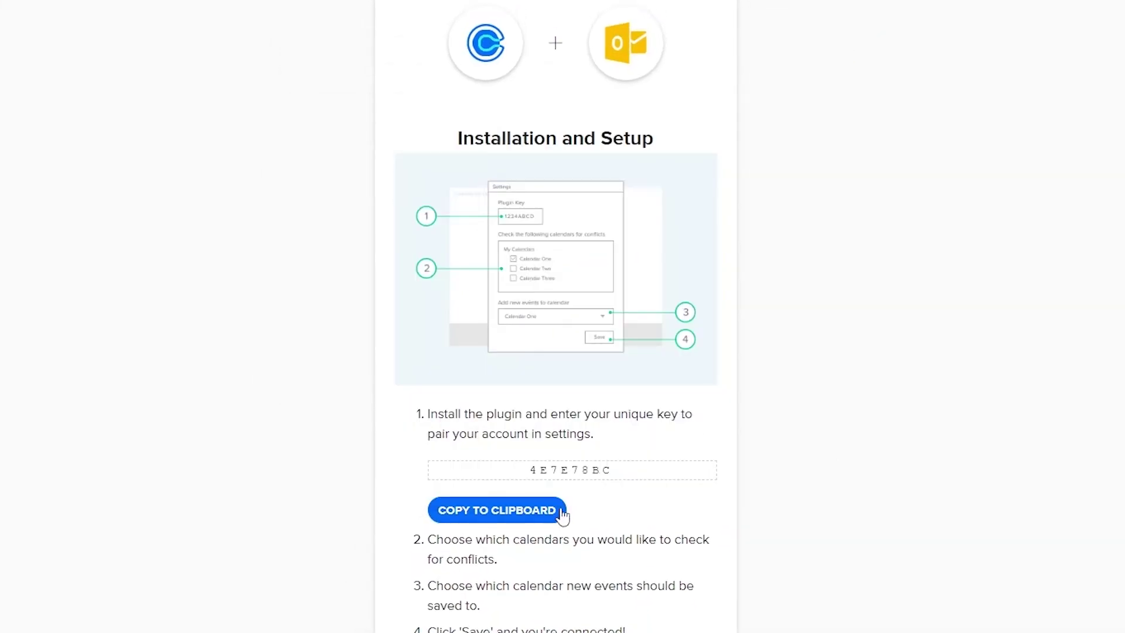
{"action": "scroll", "coordinate": [562, 516], "scroll_direction": "down", "scroll_amount": 2}
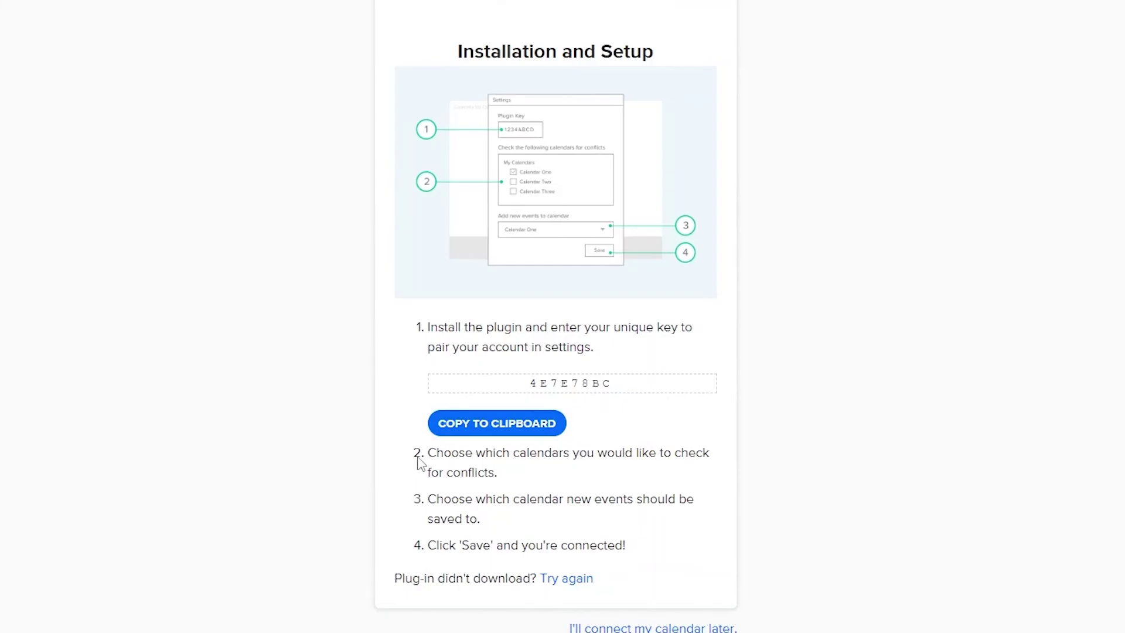
{"action": "scroll", "coordinate": [540, 445], "scroll_direction": "up", "scroll_amount": 3}
{"action": "scroll", "coordinate": [563, 520], "scroll_direction": "down", "scroll_amount": 3}
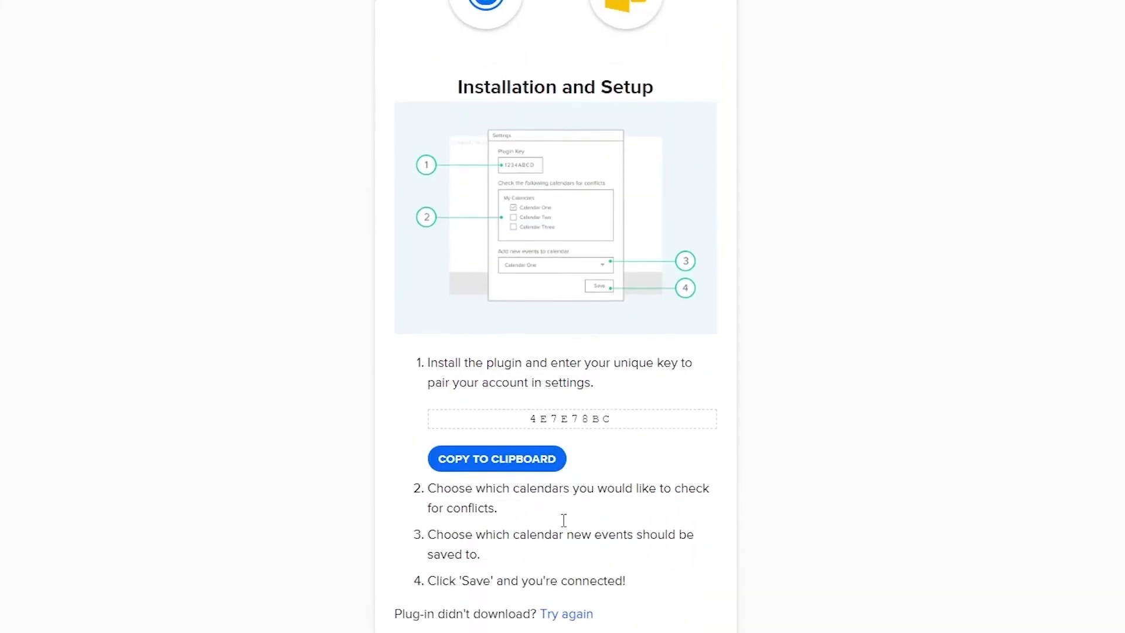